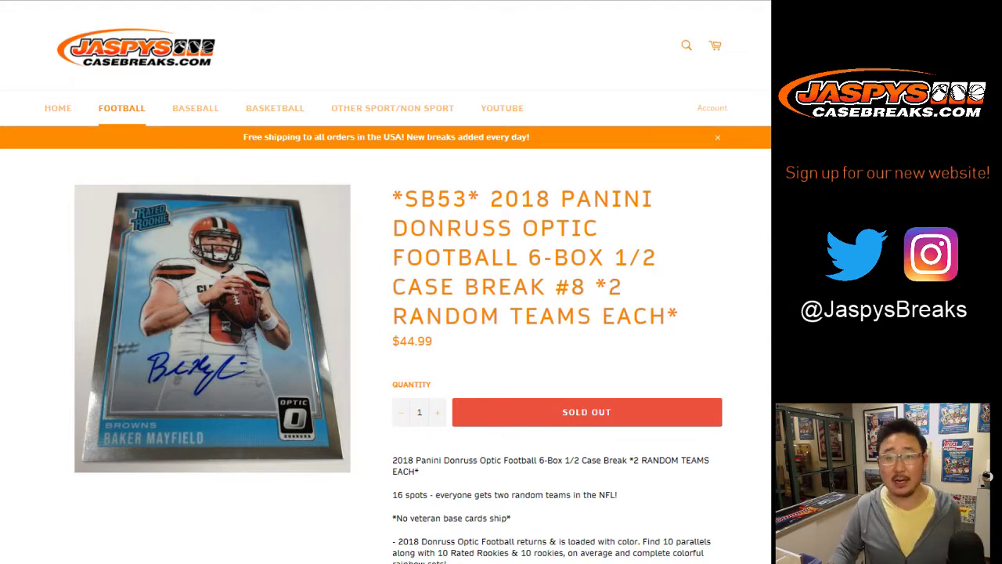
In the List Randomizer, copy the whole list of participant names and paste it again below the last entry.
key("ctrl+Tab")
left_click(93, 239)
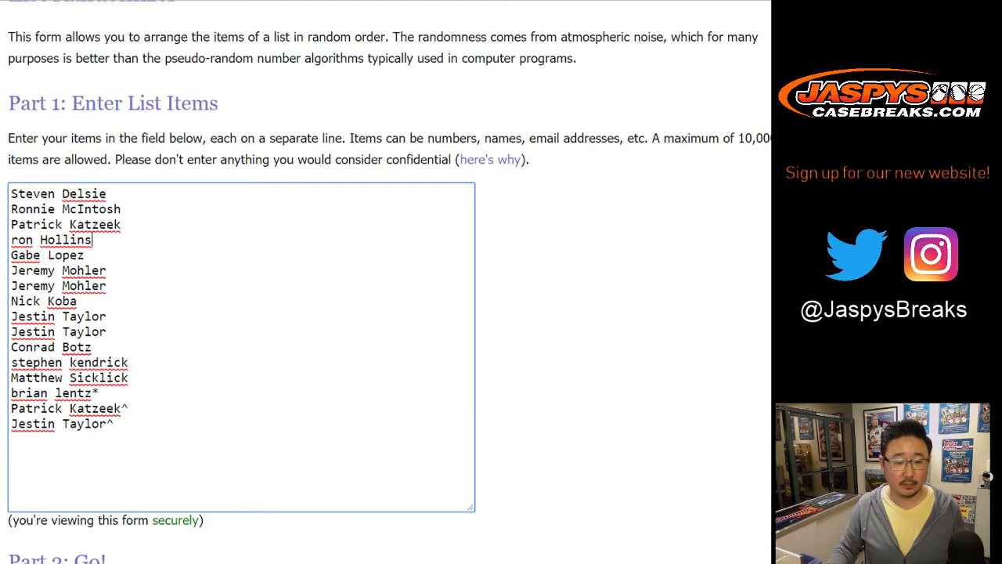
key("ctrl+a")
key("ctrl+c")
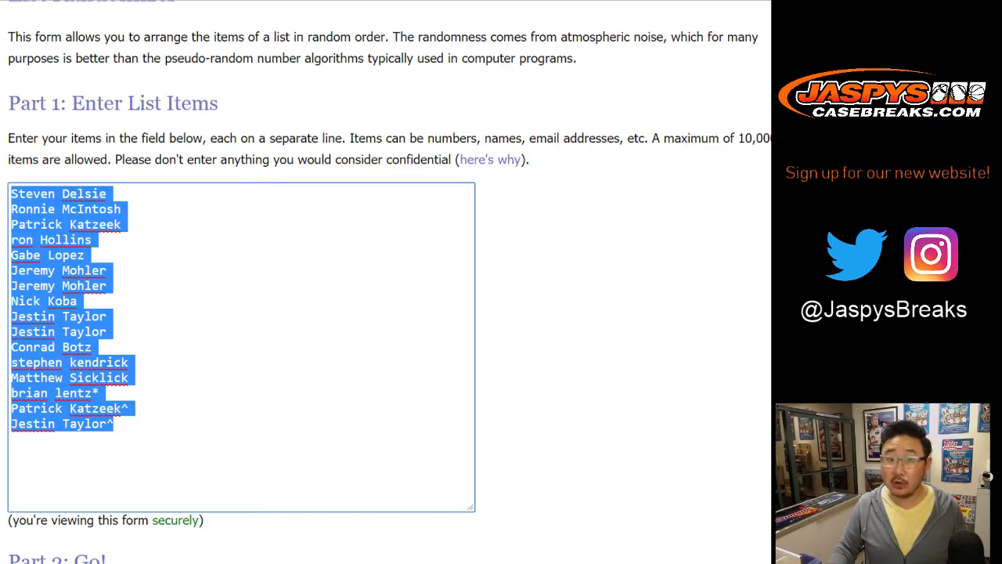
left_click(595, 313)
left_click(114, 423)
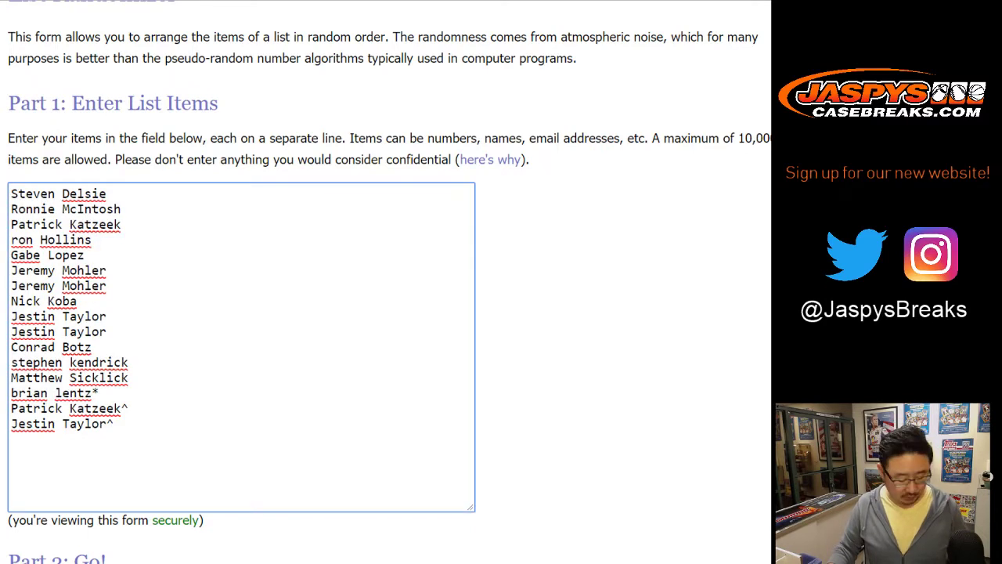
key("Return")
key("ctrl+v")
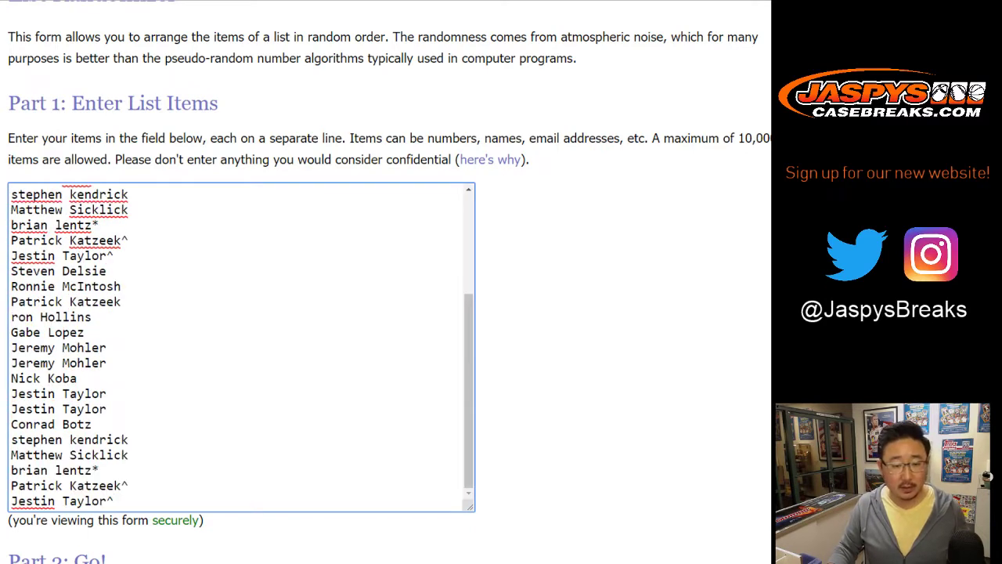
Look over the NFL team list in the other randomizer form, and roll two virtual dice in the Dice Roller.
scroll(235, 346, "up", 3)
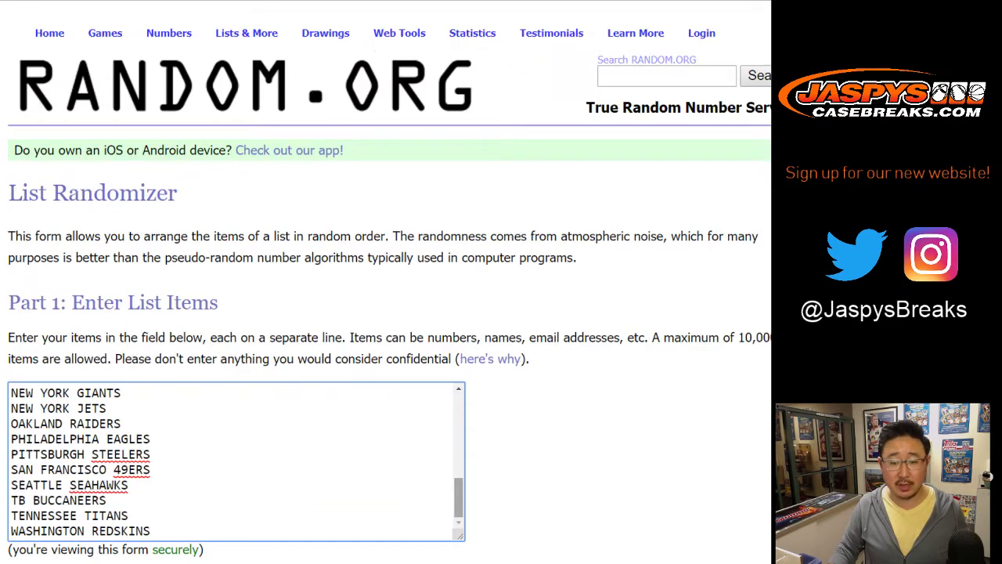
scroll(234, 462, "up", 8)
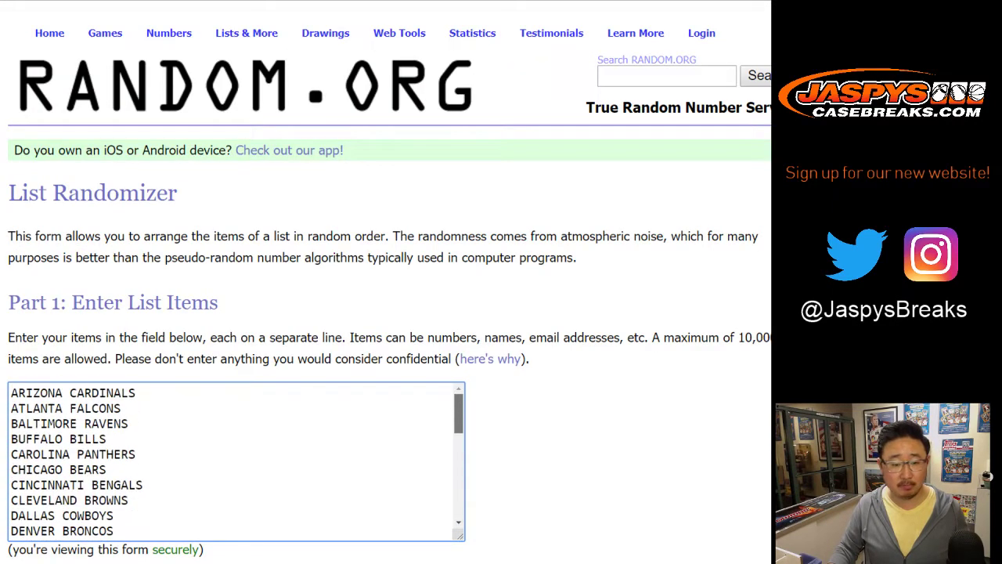
scroll(235, 462, "down", 8)
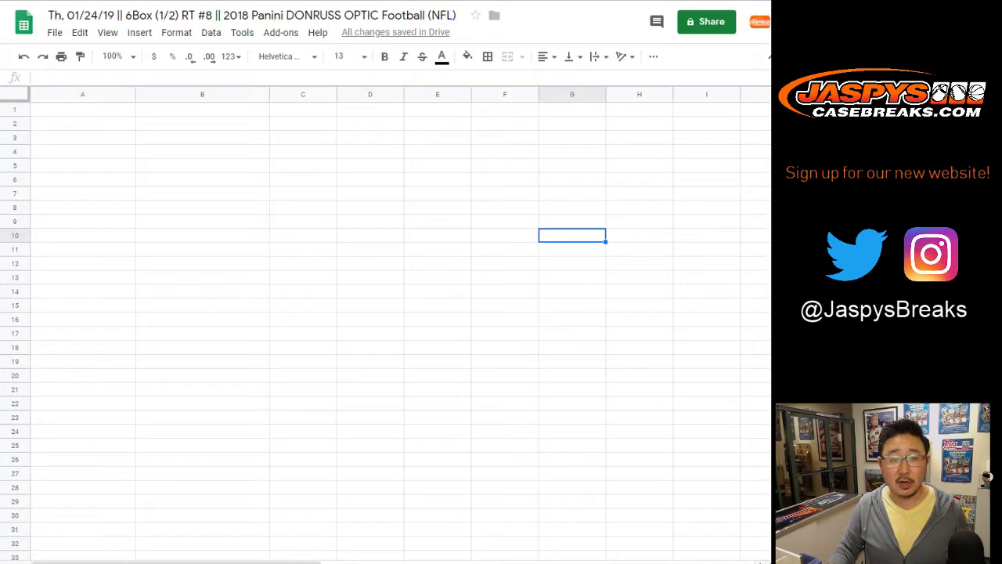
key("ctrl+Tab")
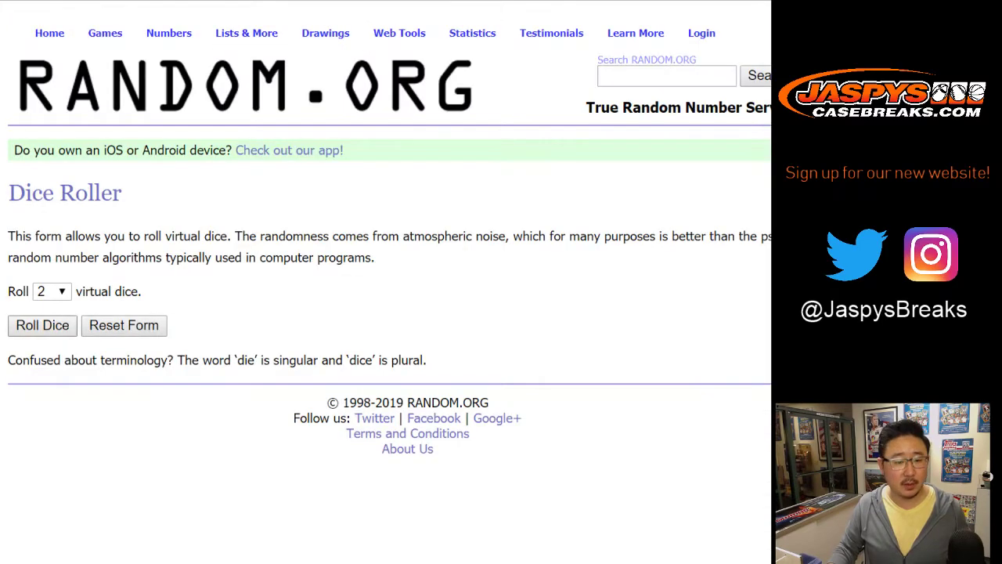
left_click(43, 326)
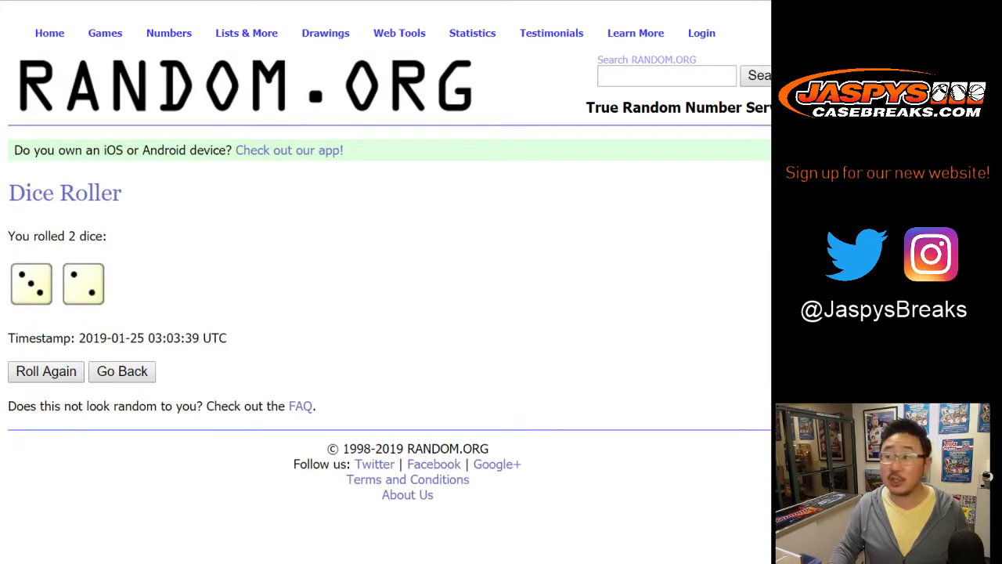
Randomize the doubled list of participant names five times in the List Randomizer.
key("ctrl+Tab")
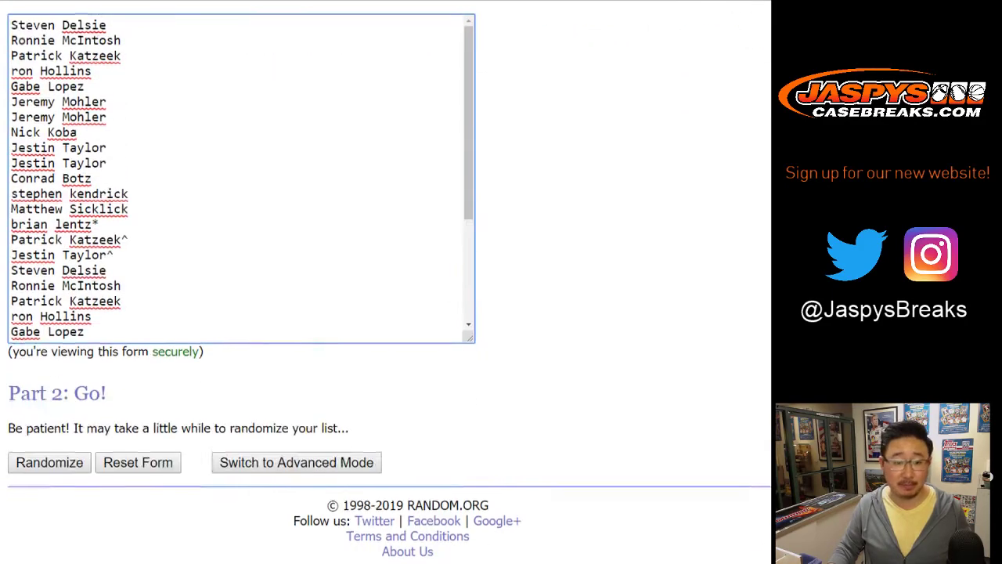
left_click(47, 462)
scroll(47, 461, "down", 5)
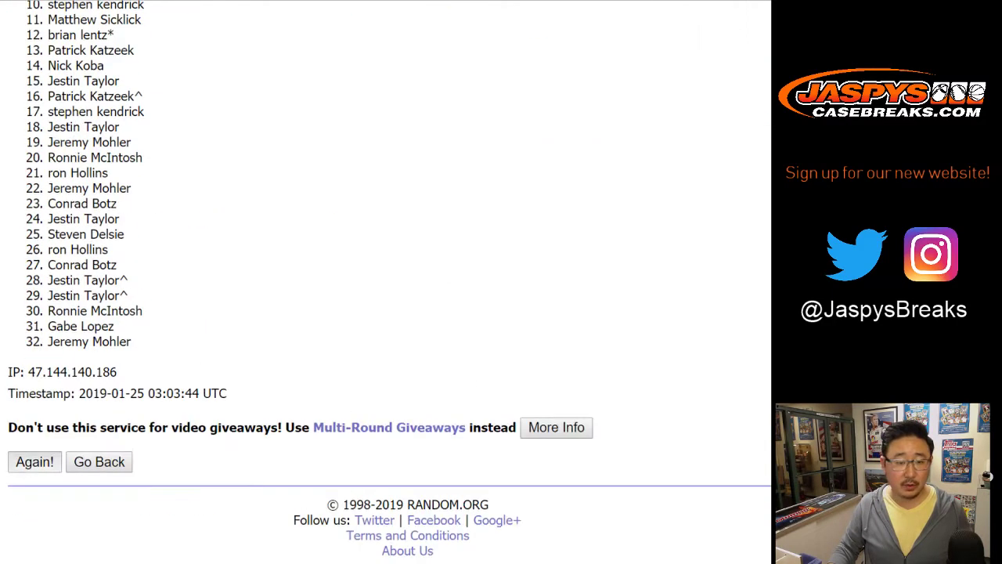
left_click(34, 462)
scroll(35, 462, "down", 5)
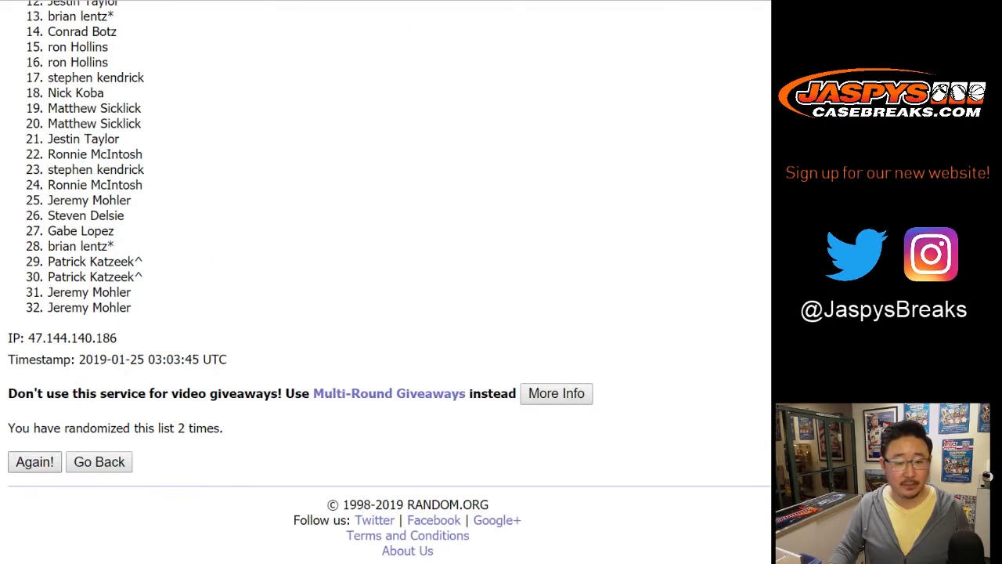
key("Return")
scroll(389, 235, "down", 5)
key("Return")
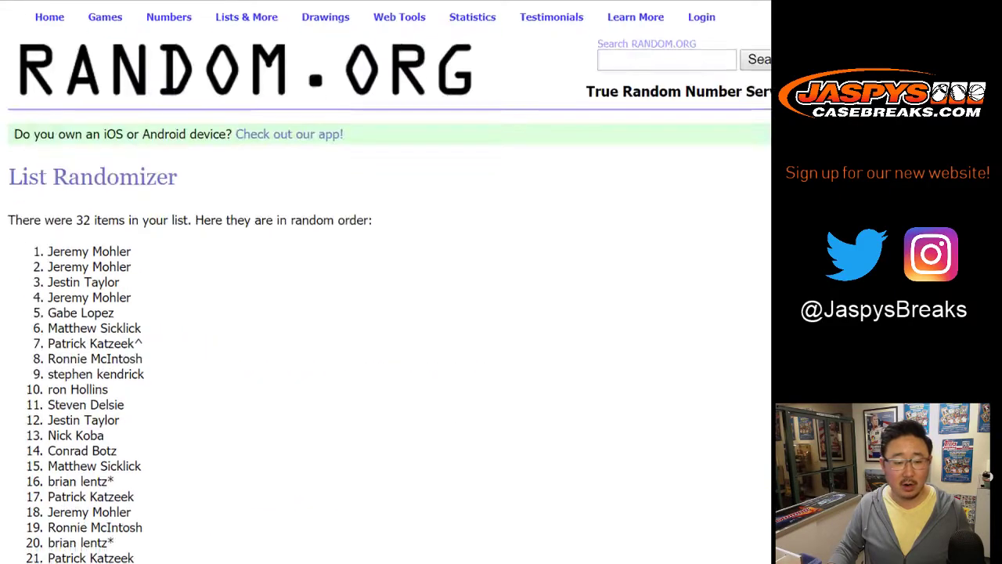
scroll(389, 282, "down", 5)
key("Return")
scroll(389, 282, "down", 5)
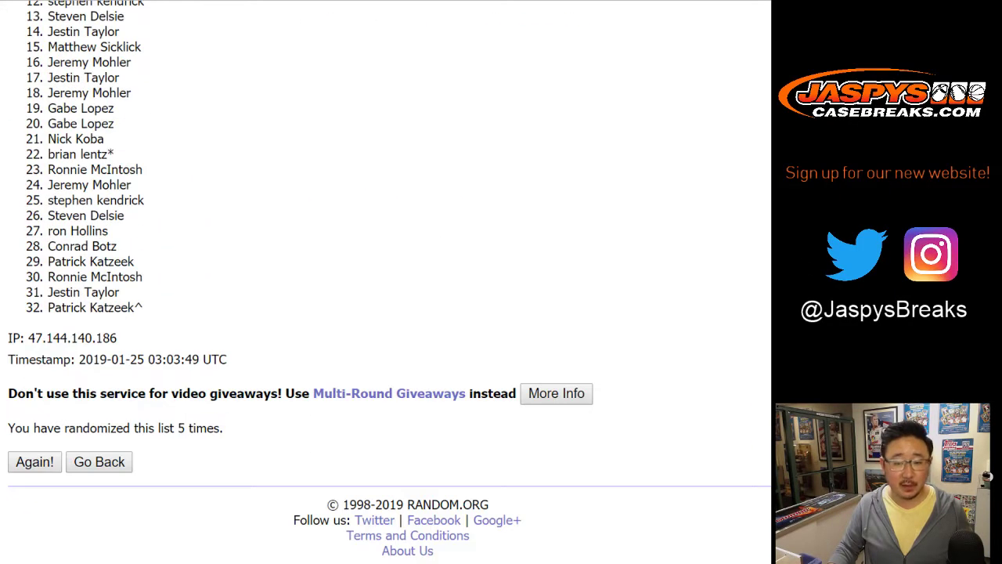
Copy all 32 randomized participant names and paste them into the Google Sheets break sheet starting at cell A1.
scroll(389, 282, "up", 5)
left_click_drag(48, 267, 142, 308)
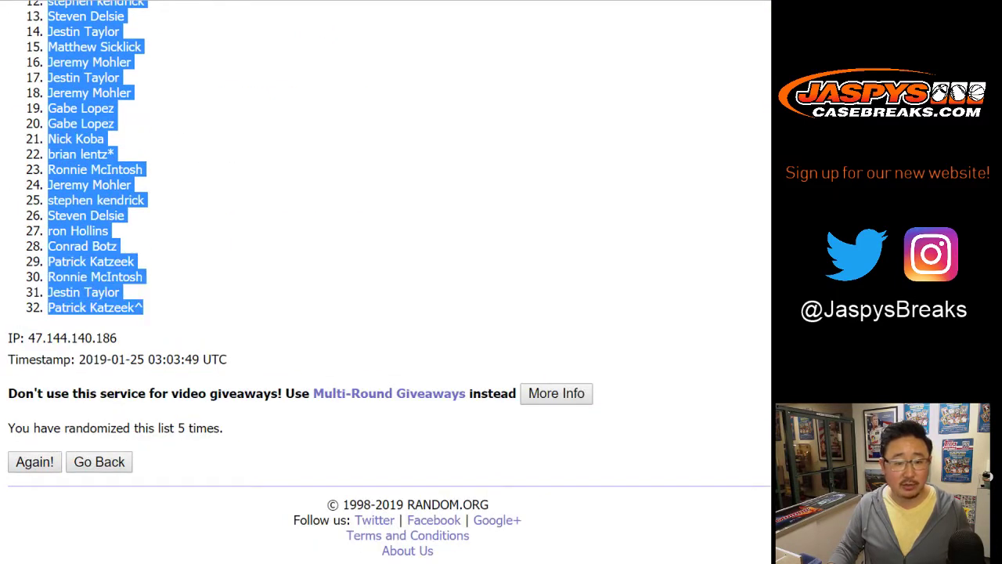
key("ctrl+Tab")
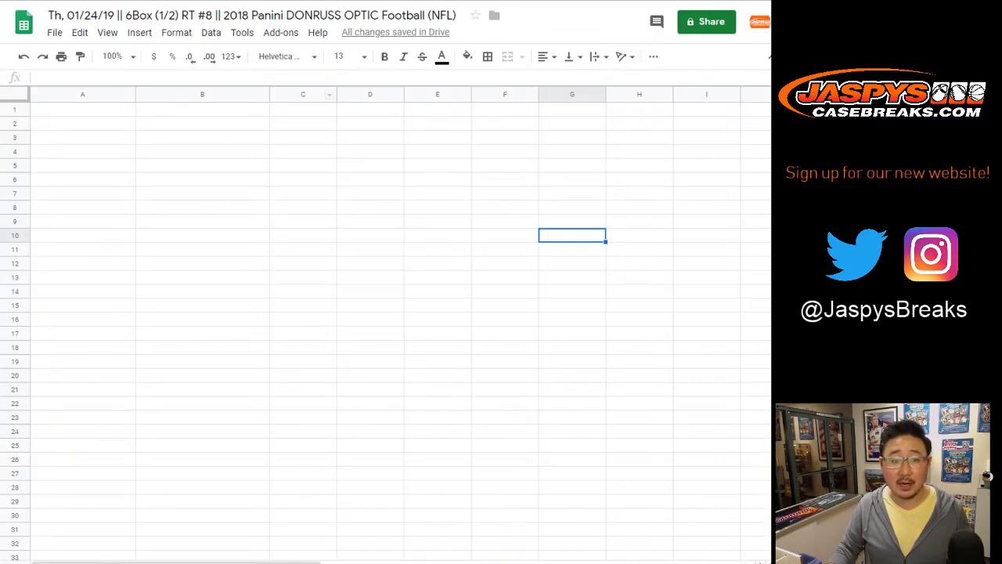
right_click(121, 111)
left_click(157, 165)
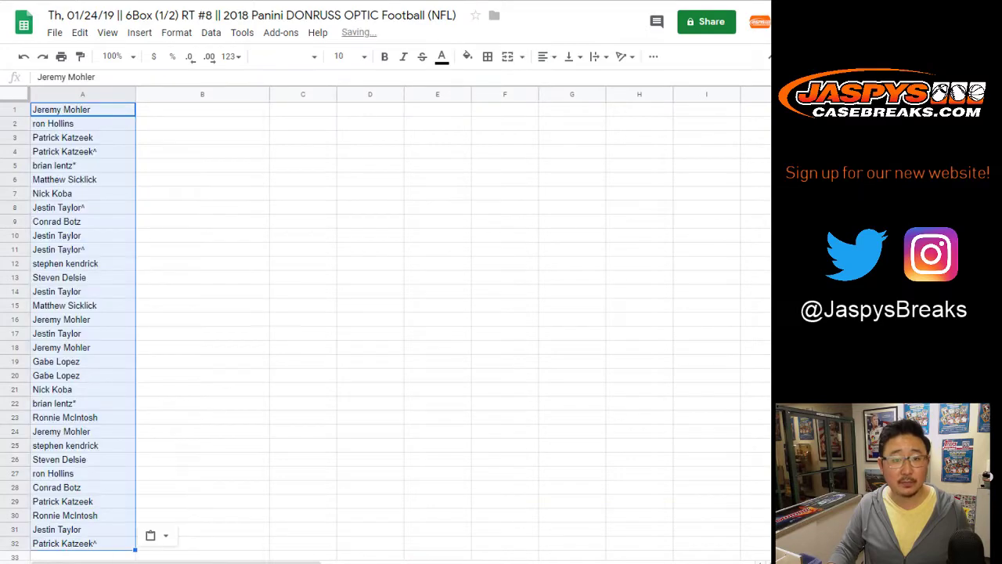
Recheck the dice roll, and randomize the NFL team list five times in the List Randomizer.
key("ctrl+Tab")
key("ctrl+Tab")
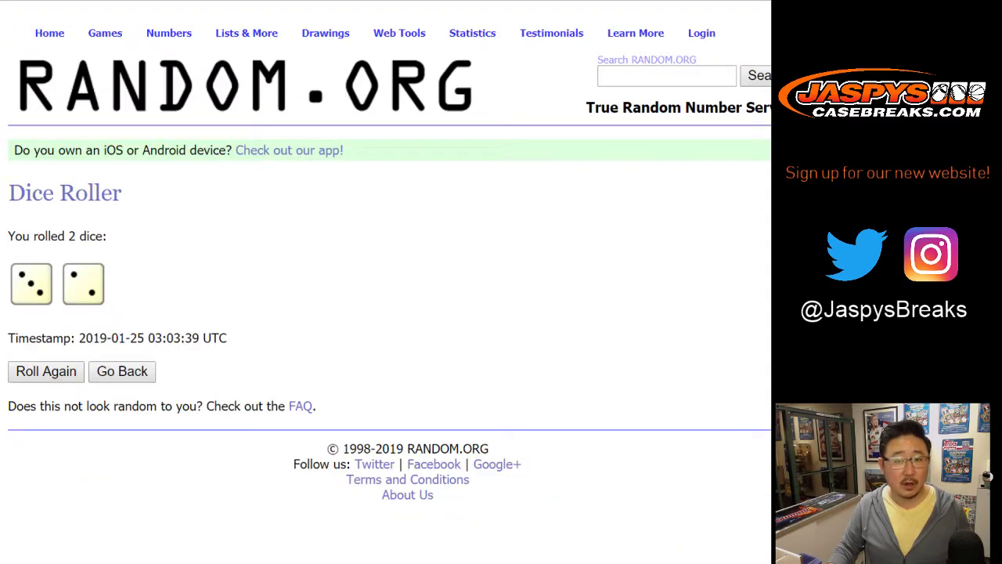
key("ctrl+Tab")
scroll(389, 281, "down", 3)
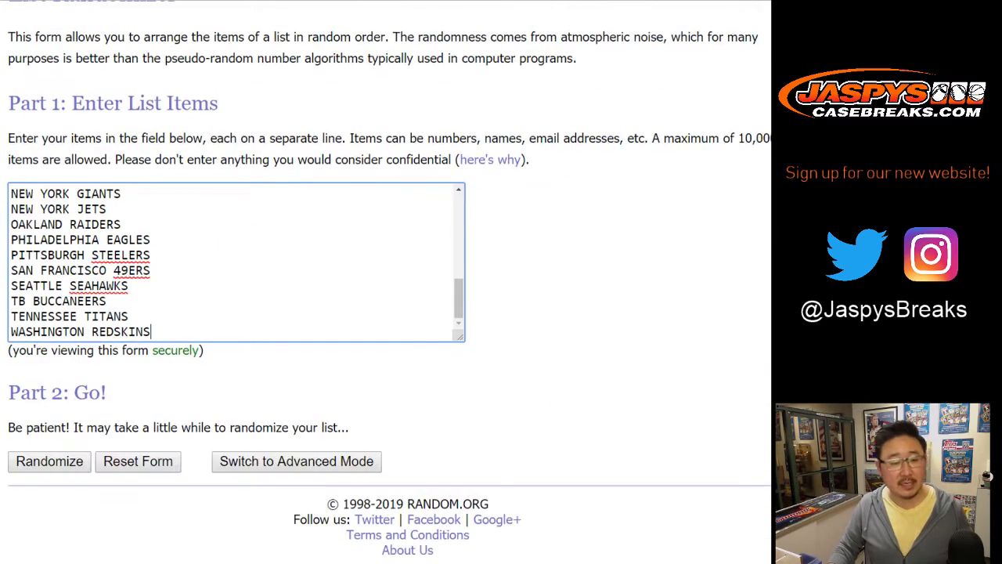
left_click(50, 461)
scroll(35, 462, "down", 6)
left_click(35, 462)
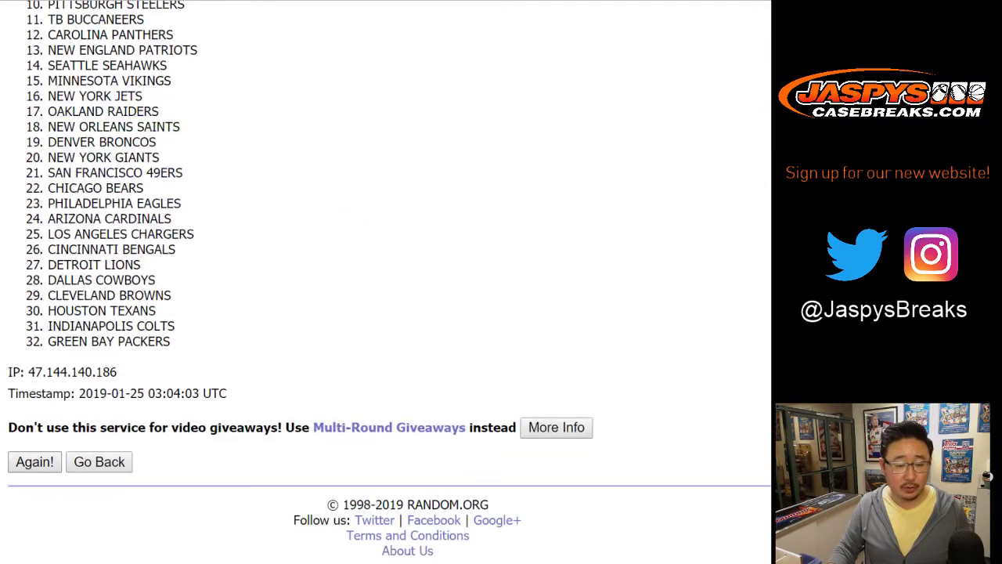
scroll(35, 462, "down", 6)
left_click(34, 461)
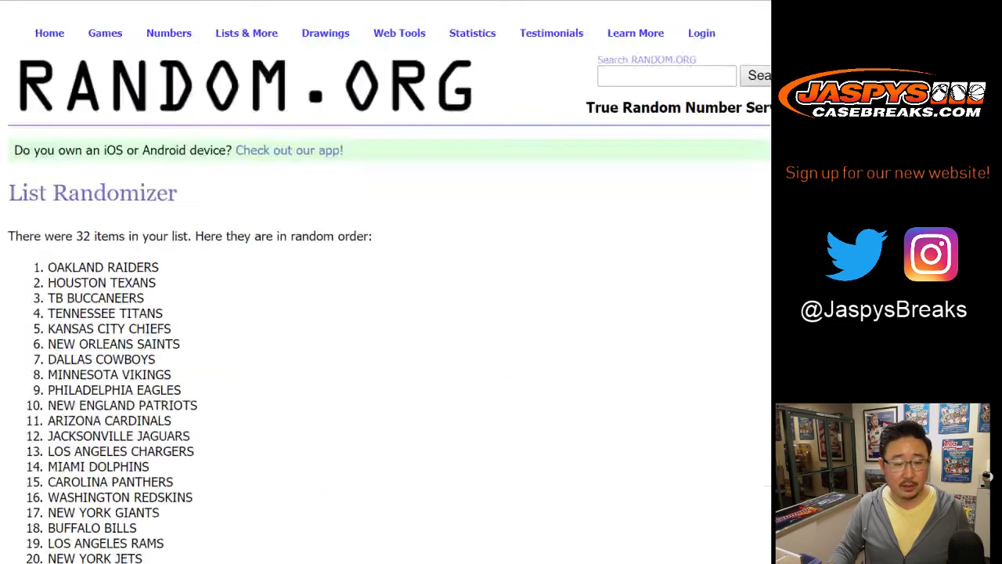
left_click(34, 461)
scroll(34, 461, "down", 6)
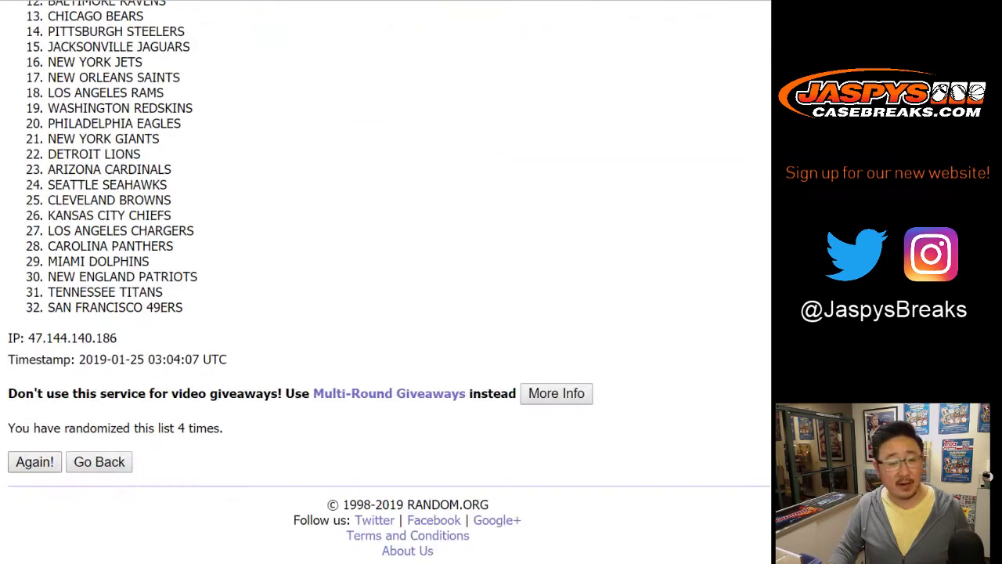
left_click(34, 461)
scroll(35, 461, "down", 6)
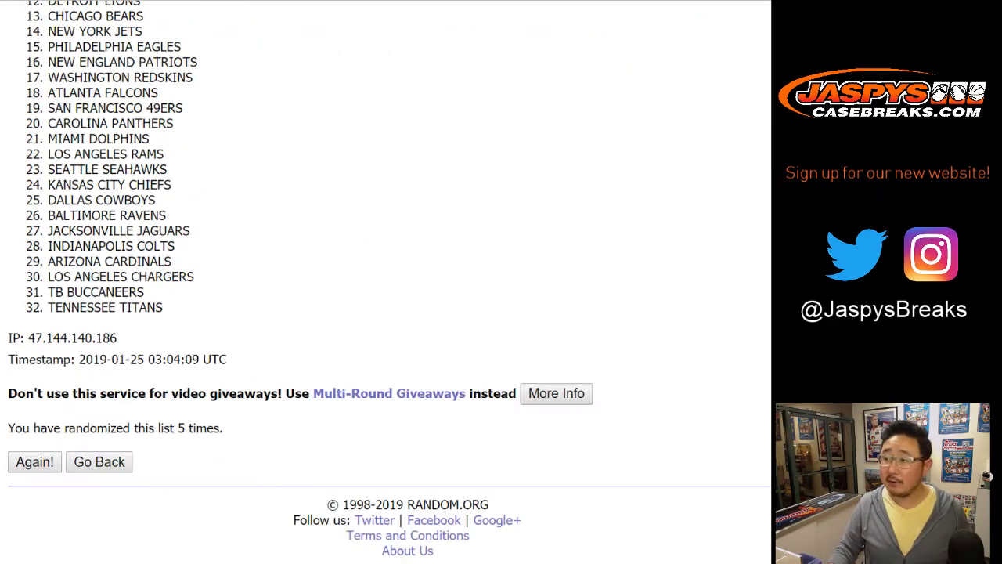
Copy all 32 randomized NFL teams and paste them beside the names in Google Sheets, starting at cell B1.
scroll(35, 461, "up", 6)
left_click_drag(47, 267, 166, 308)
key("ctrl+c")
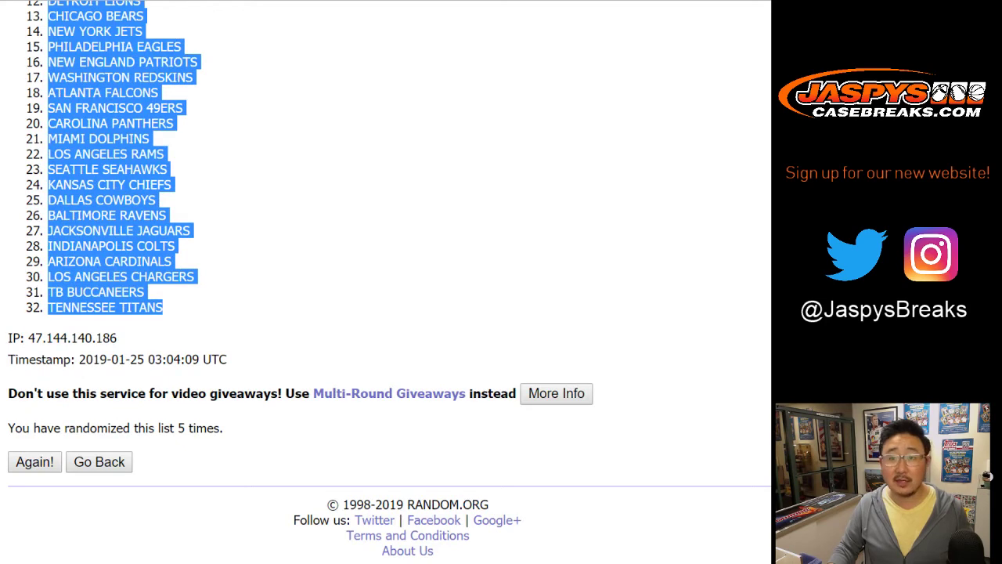
key("ctrl+Tab")
left_click(202, 110)
right_click(198, 110)
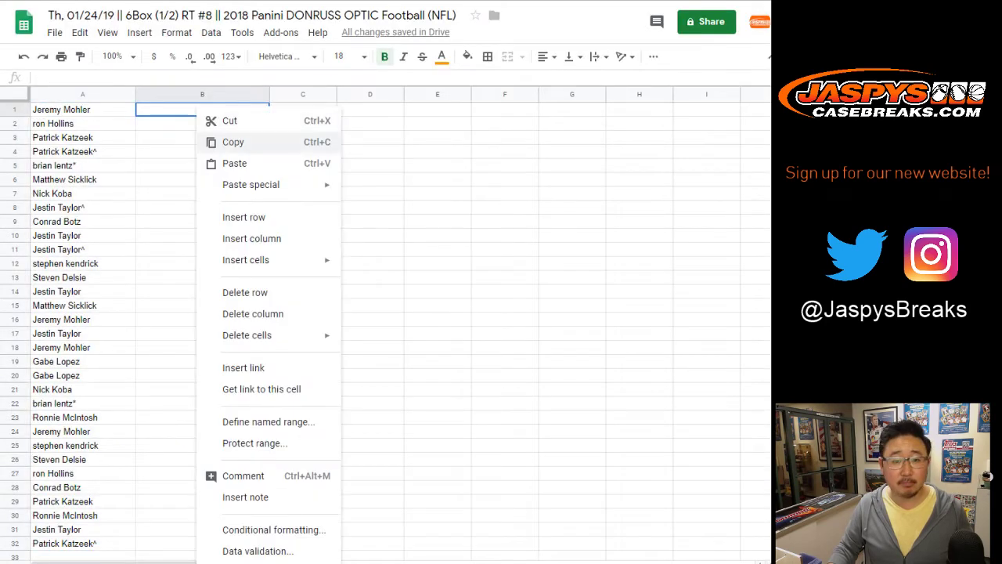
left_click(227, 164)
Set the font of the entire sheet to Helvetica at size 13.
left_click(14, 94)
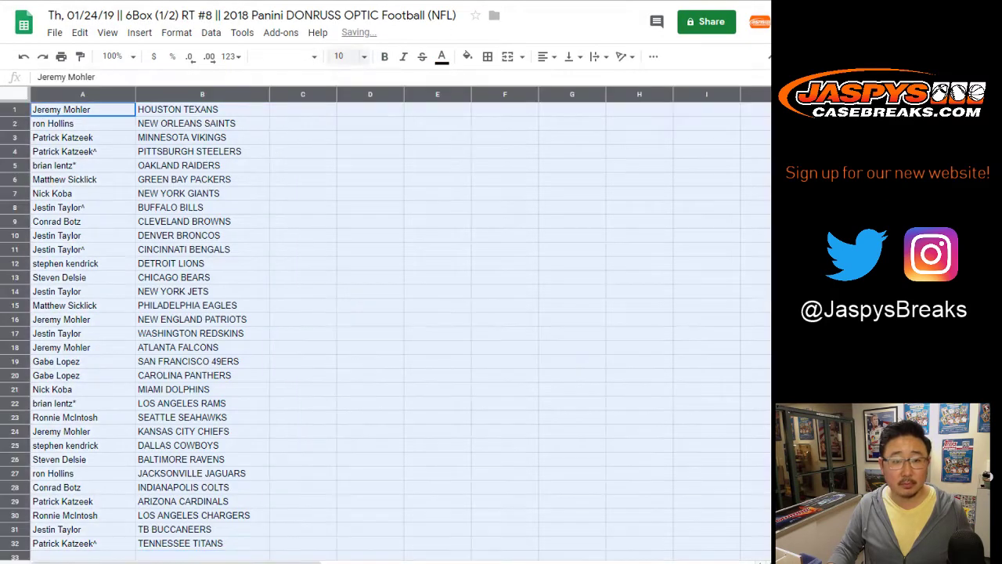
left_click(288, 56)
left_click(309, 115)
left_click(353, 56)
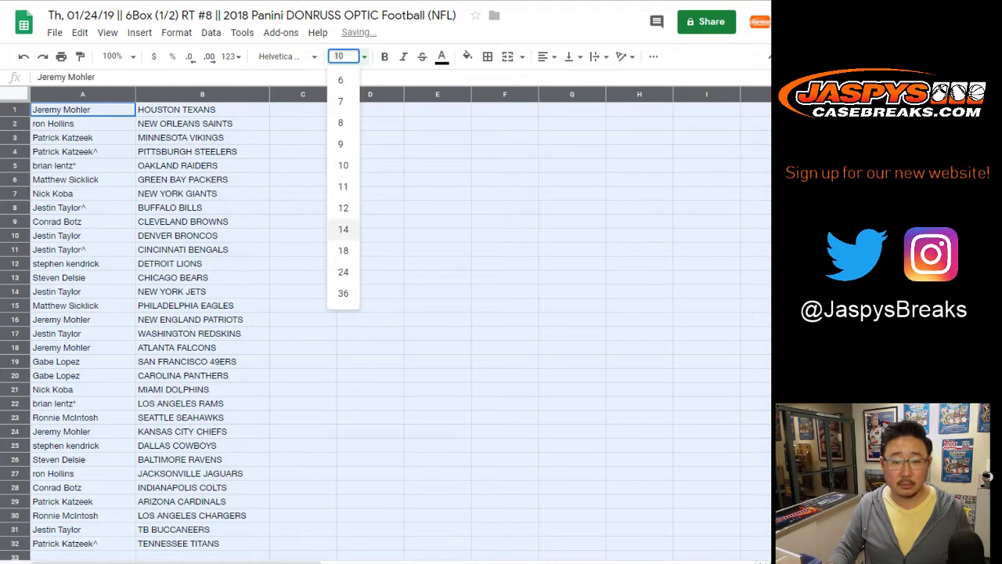
type("13")
key("Return")
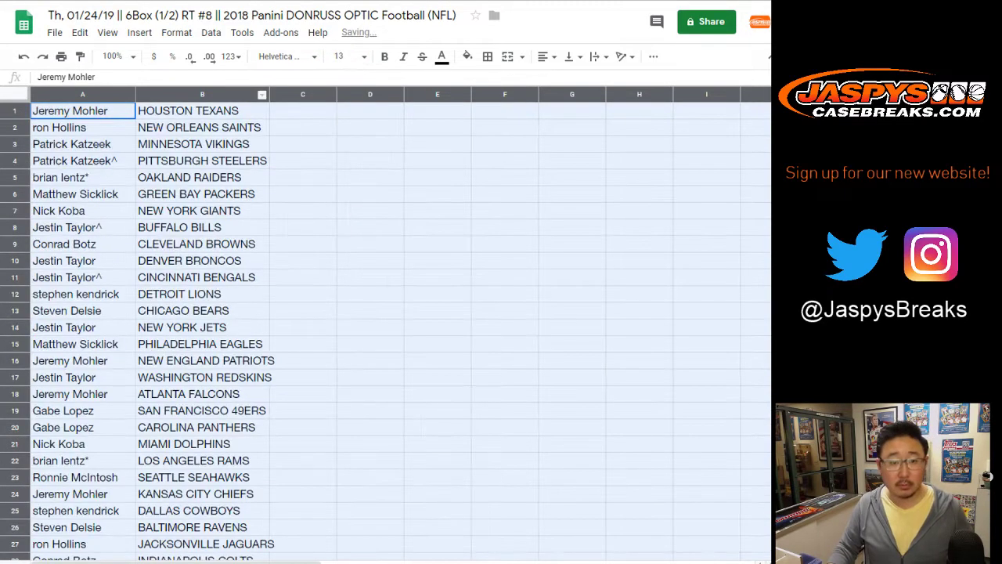
Set the sheet's zoom to 150% and narrow column A to fit the participant names.
left_click(112, 57)
left_click(117, 186)
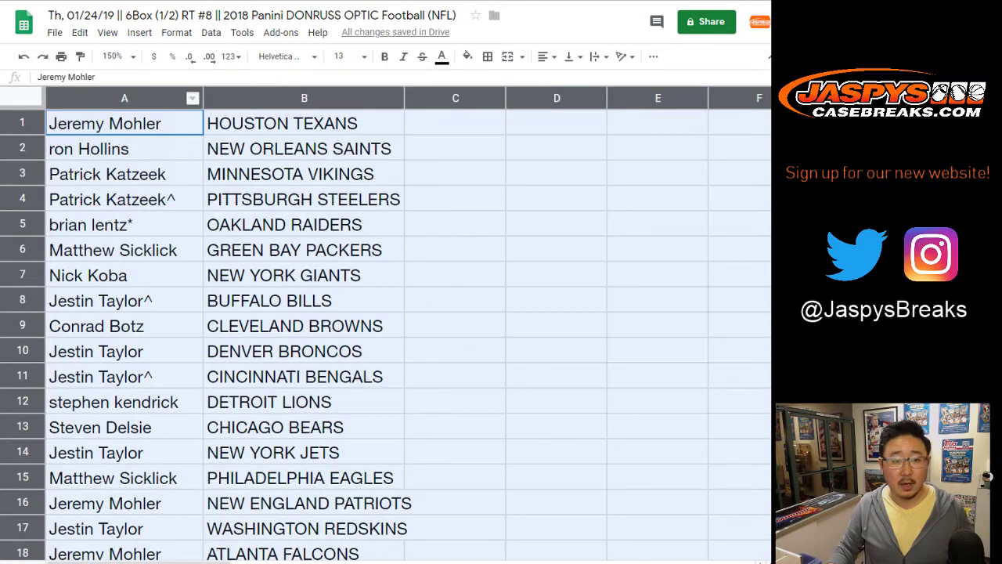
left_click_drag(202, 98, 183, 98)
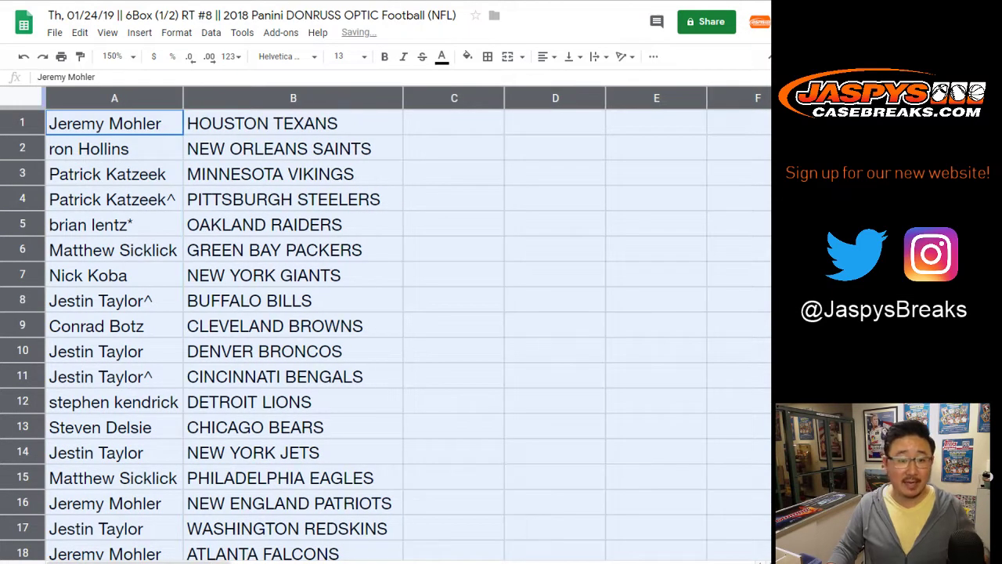
Review the participant and team pairings row by row, highlighting each row from 2 through 32.
left_click(22, 147)
left_click(22, 173)
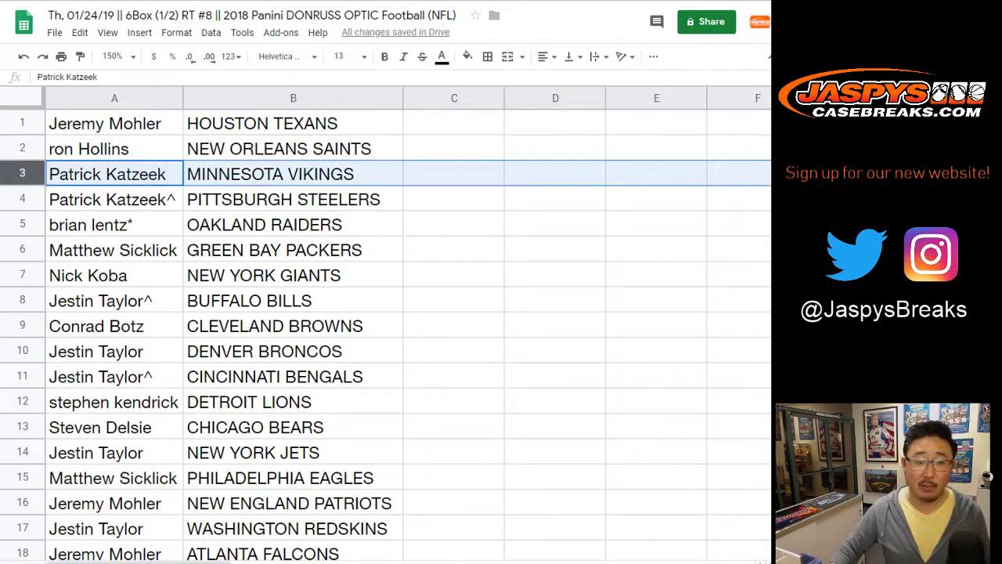
left_click(21, 199)
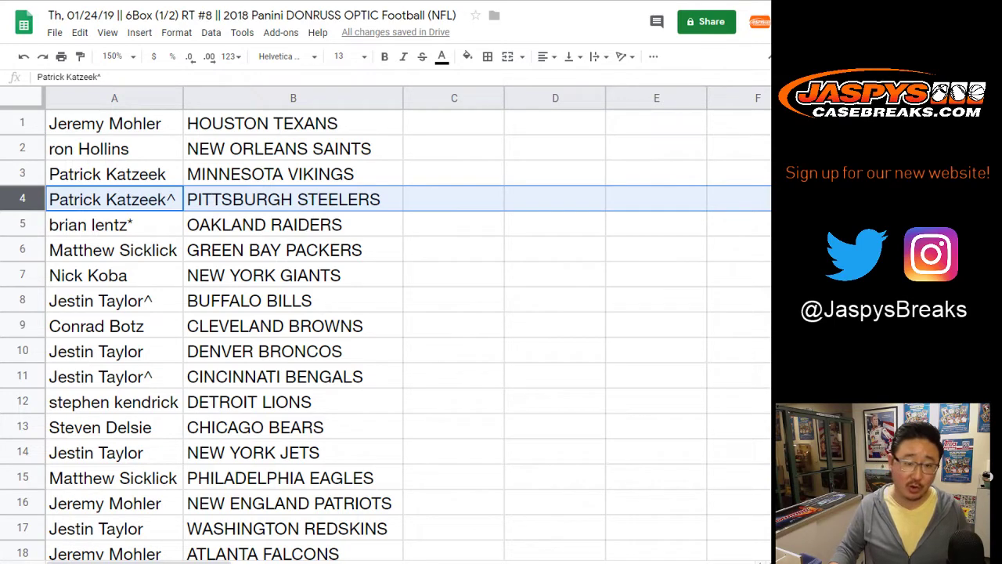
left_click(22, 225)
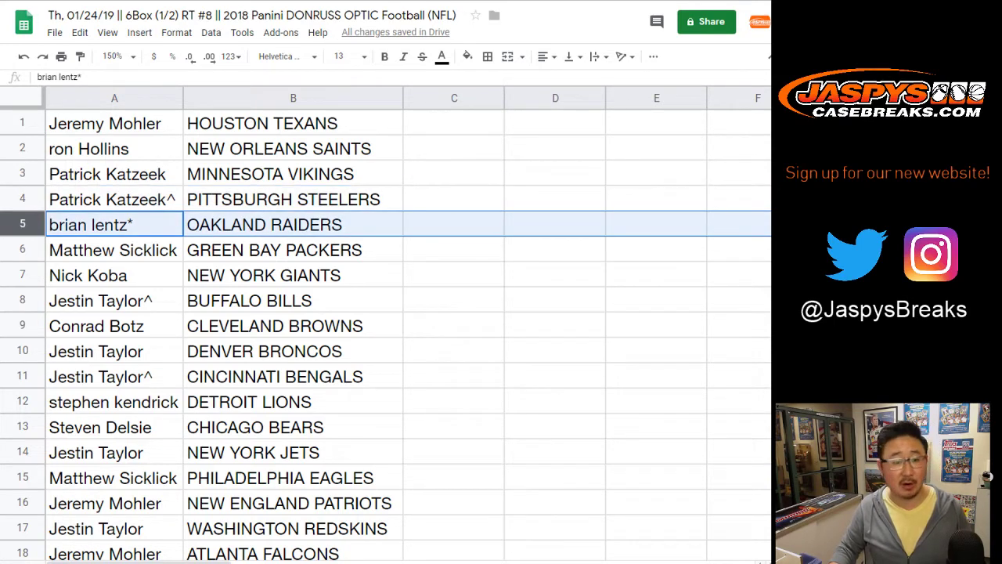
left_click(22, 249)
left_click(22, 274)
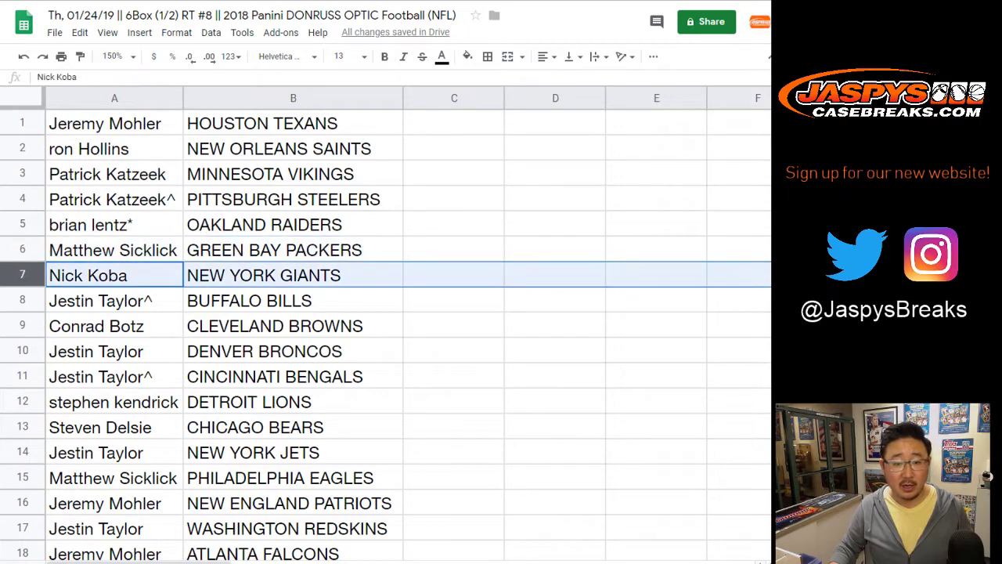
scroll(22, 274, "down", 1)
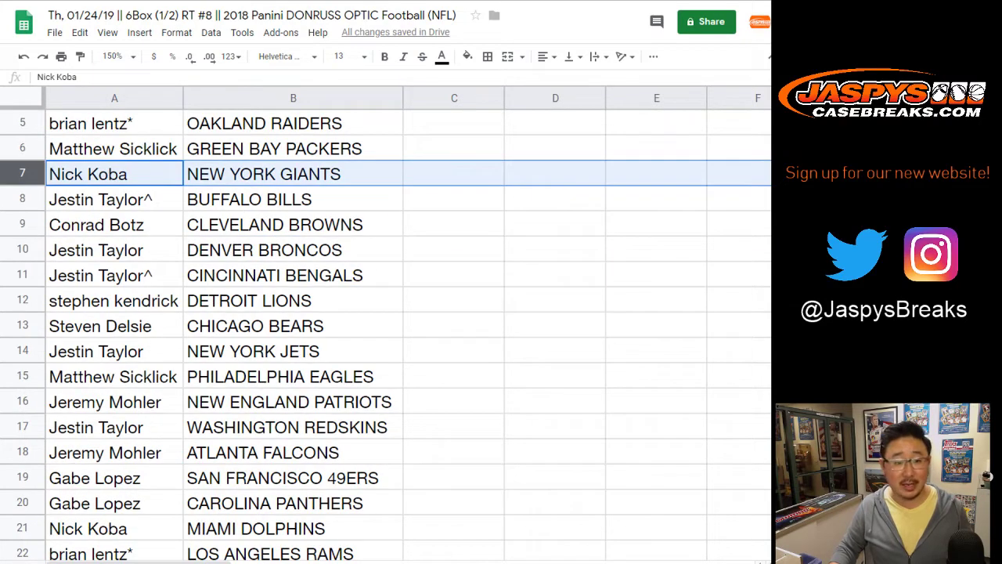
left_click(22, 199)
left_click(22, 275, "ctrl")
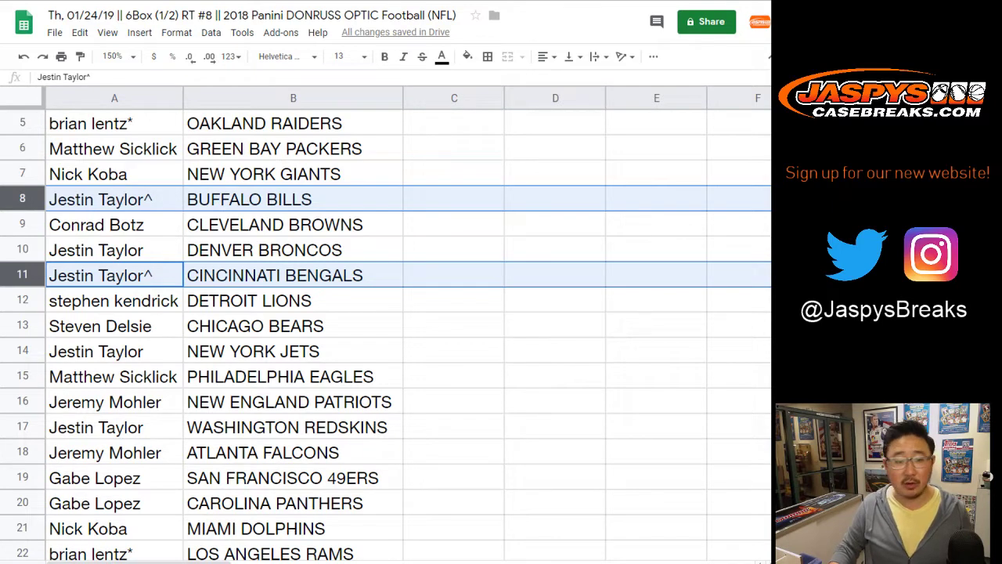
left_click(22, 224)
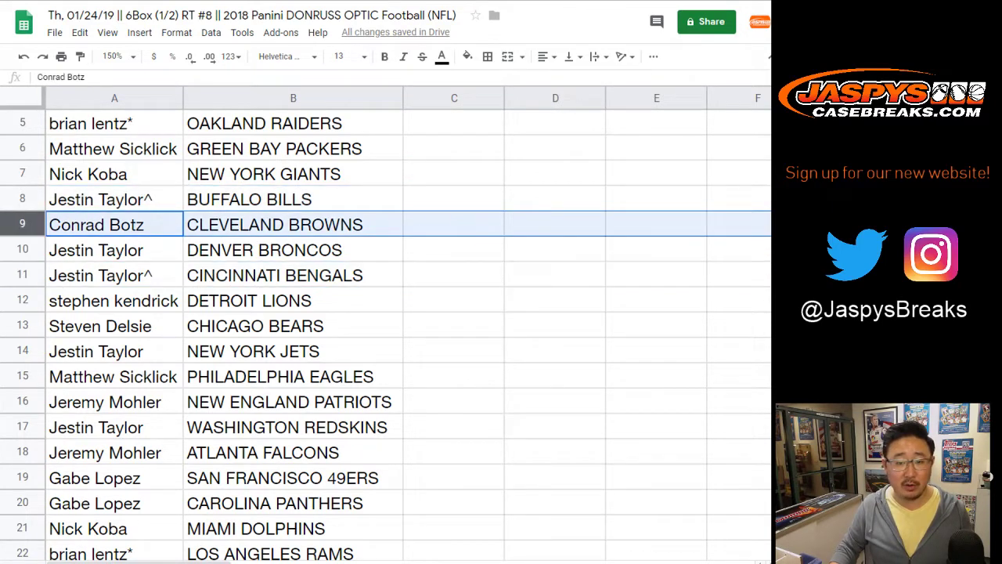
left_click(22, 250)
scroll(383, 329, "down", 1)
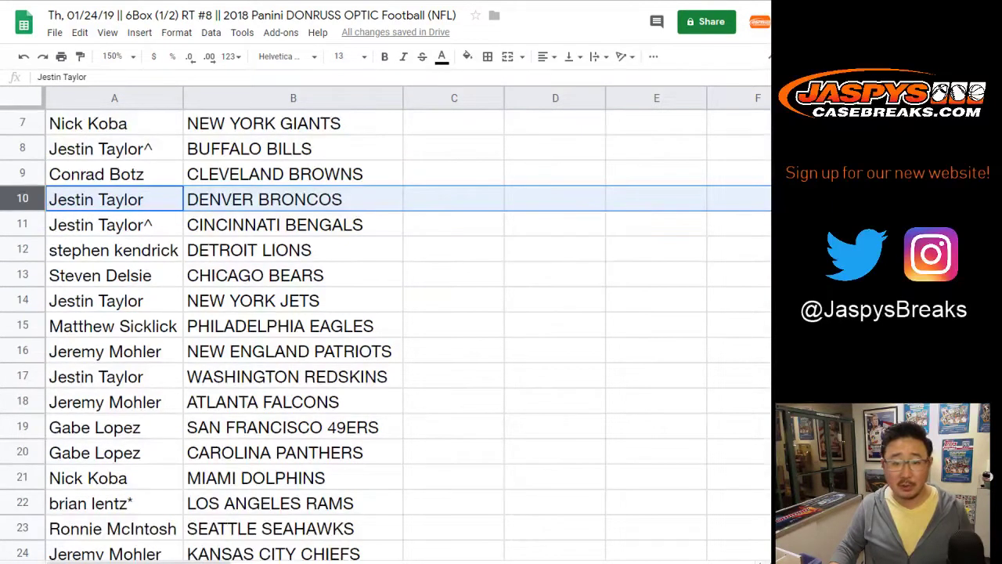
left_click(22, 249)
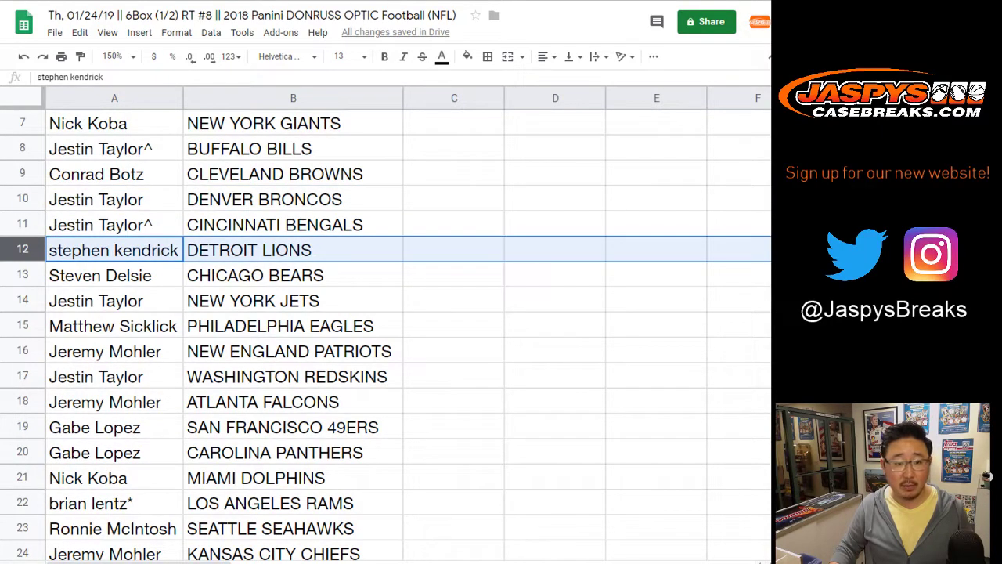
left_click(22, 275)
left_click(22, 299)
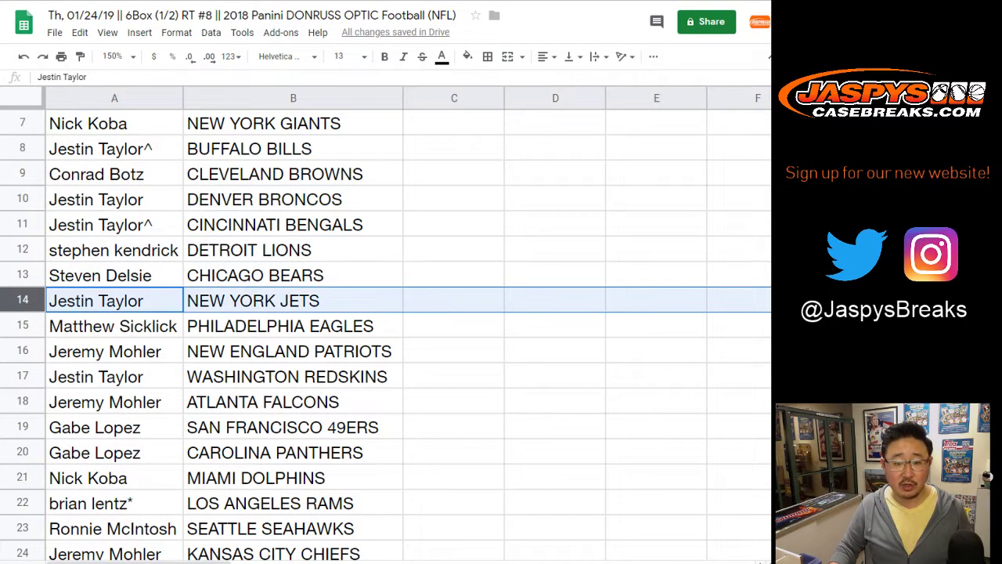
left_click(21, 326)
scroll(383, 329, "down", 2)
left_click(22, 249)
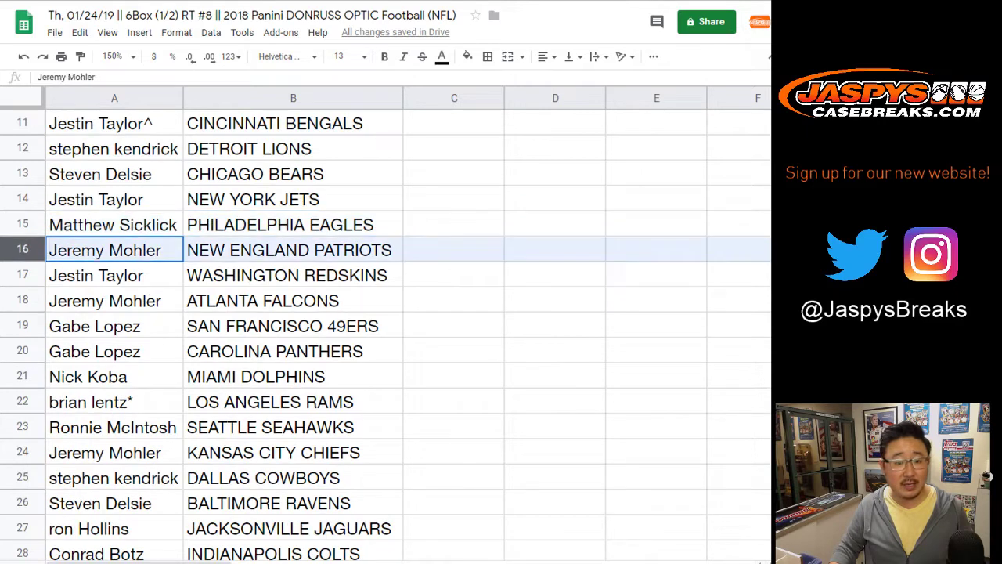
left_click(22, 274)
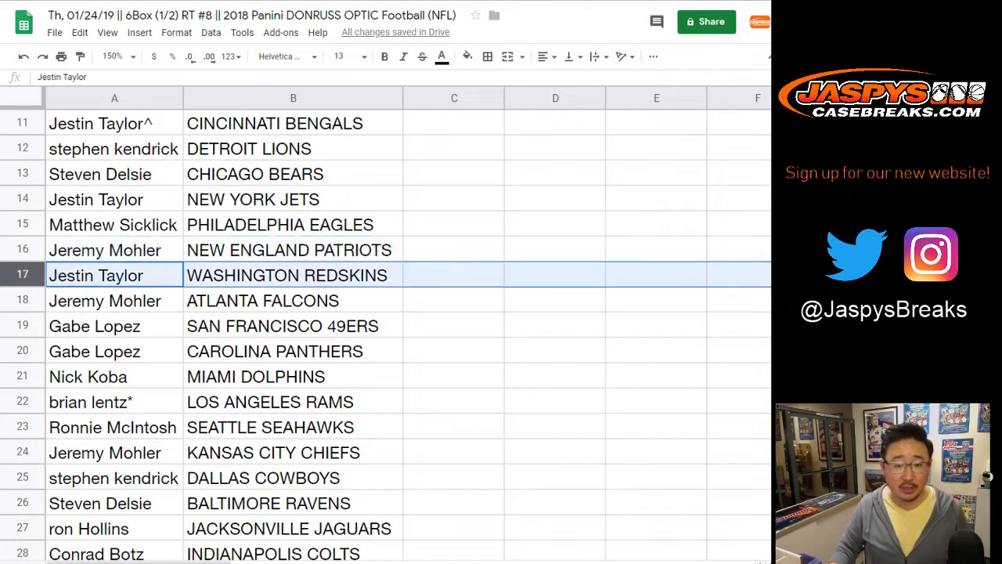
left_click(21, 300)
scroll(22, 300, "down", 3)
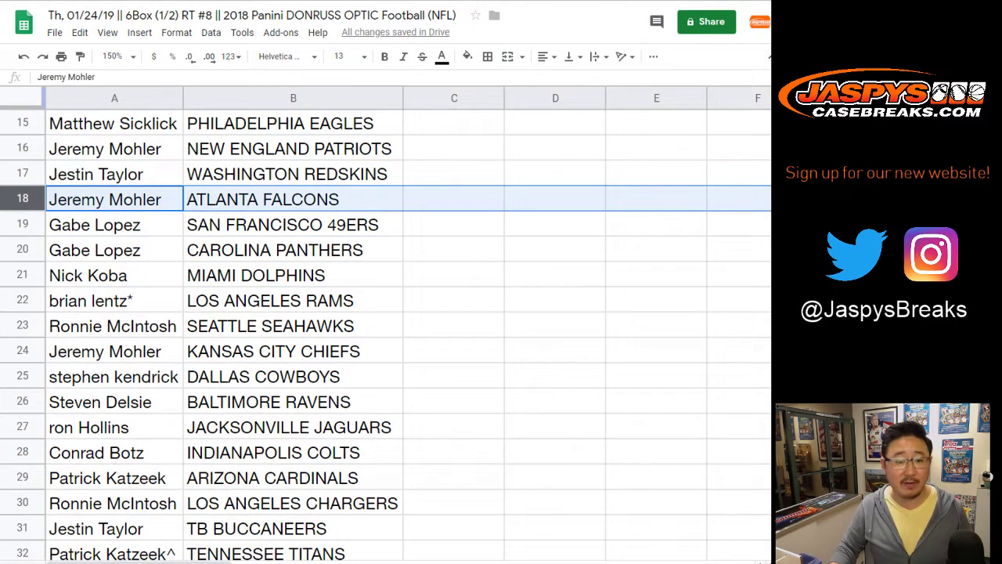
left_click_drag(22, 224, 22, 248)
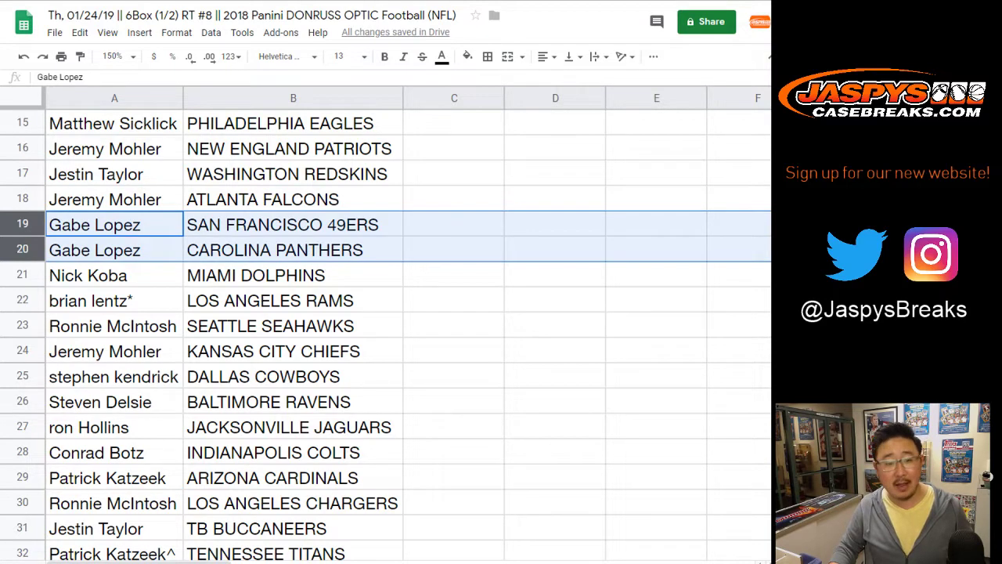
left_click(22, 274)
scroll(22, 275, "down", 1)
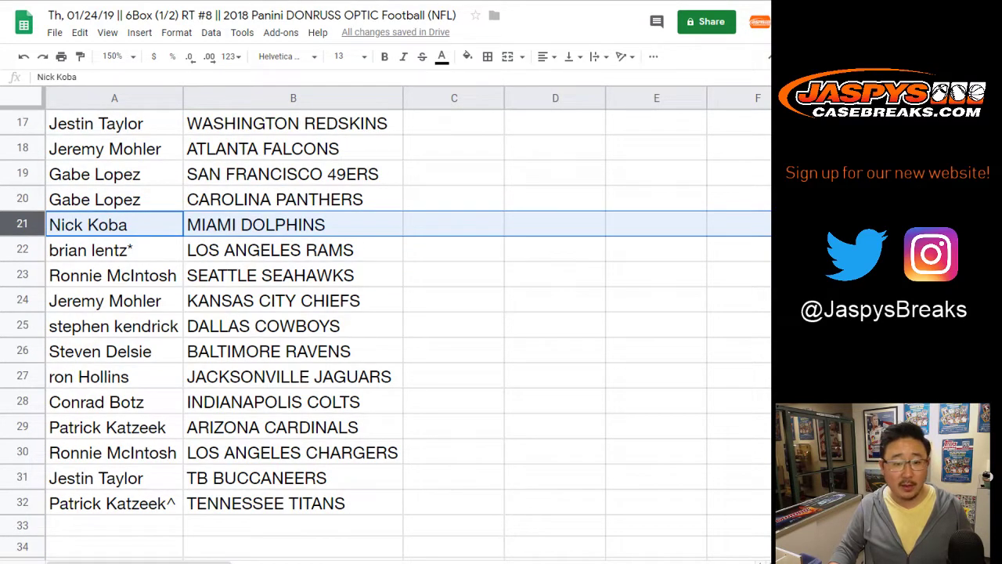
left_click(22, 249)
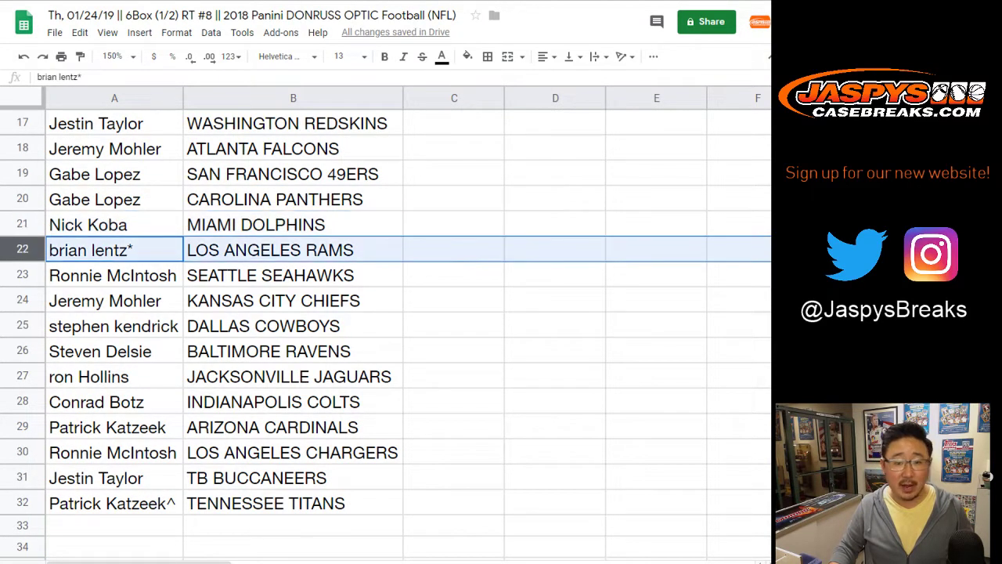
left_click(22, 274)
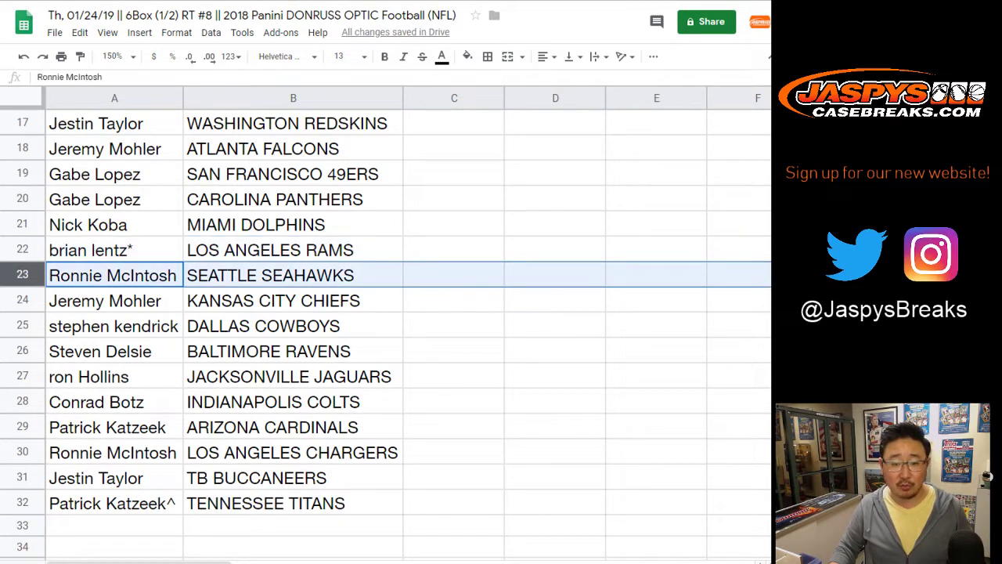
left_click(22, 300)
left_click(22, 325)
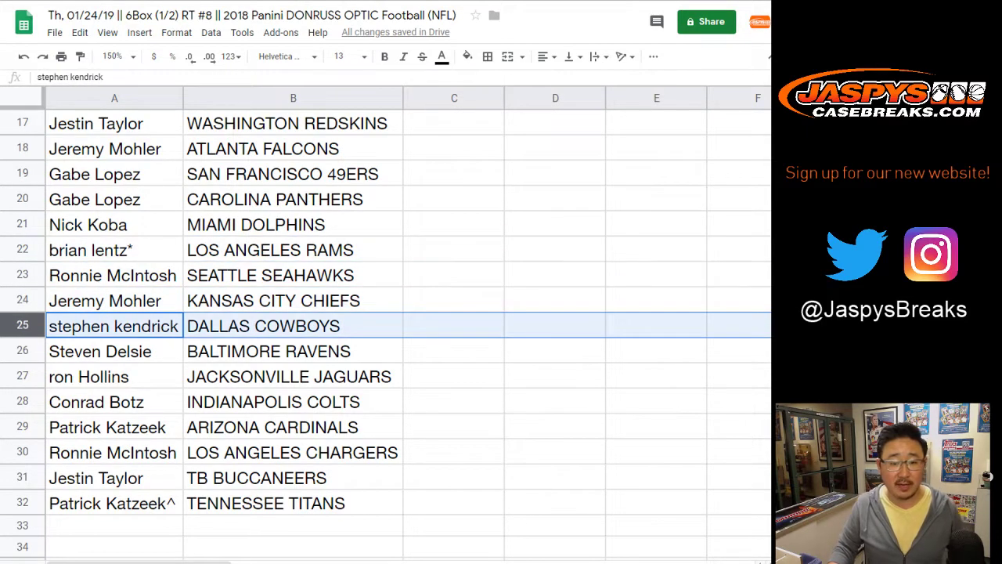
left_click(22, 351)
left_click(22, 376)
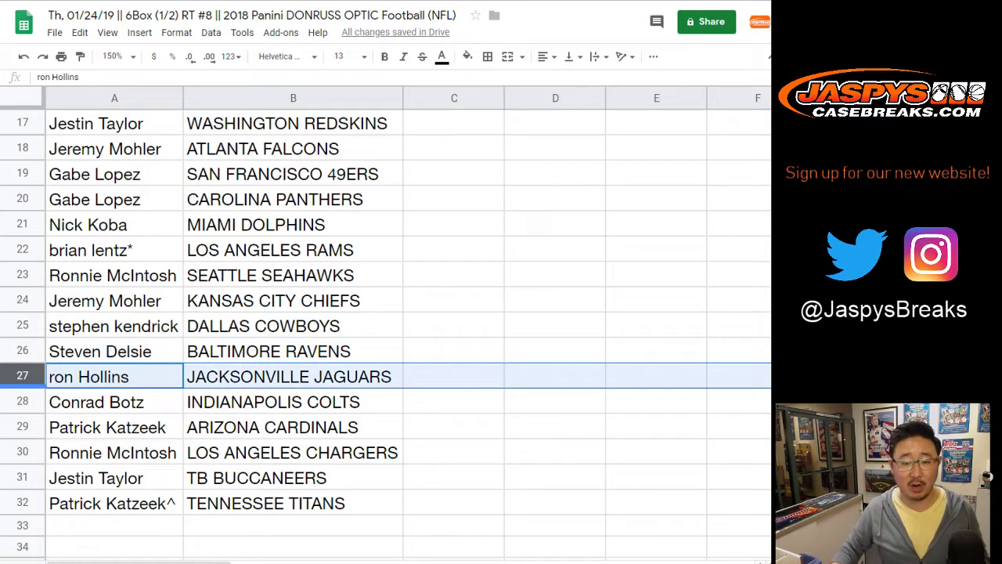
left_click(22, 402)
left_click(22, 426)
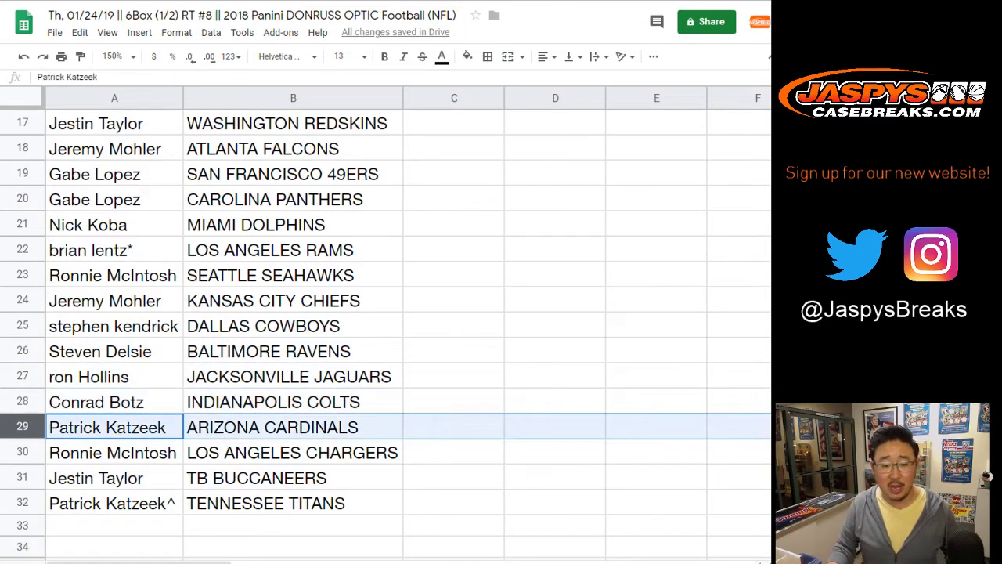
left_click(22, 453)
scroll(22, 452, "down", 2)
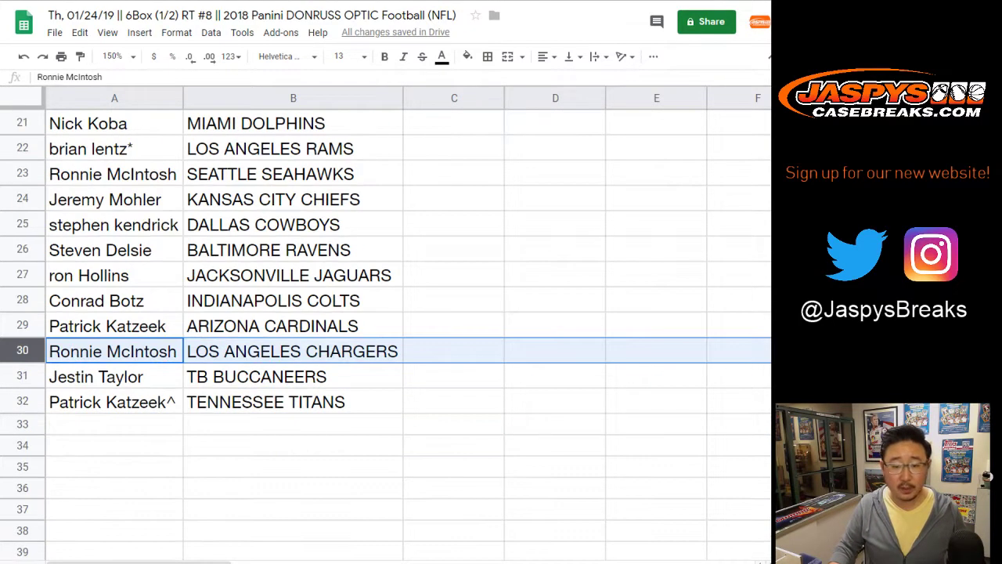
left_click(22, 375)
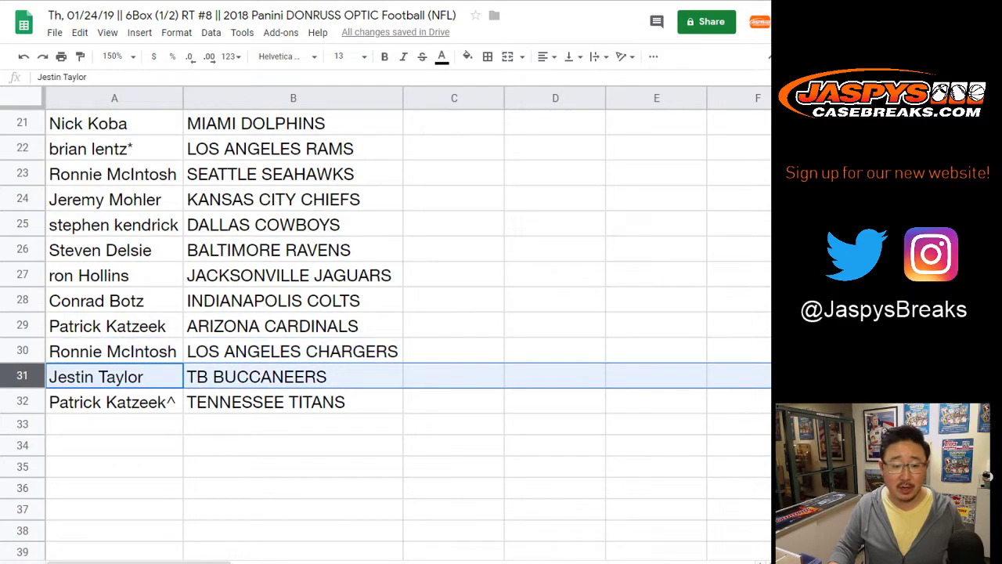
left_click(22, 401)
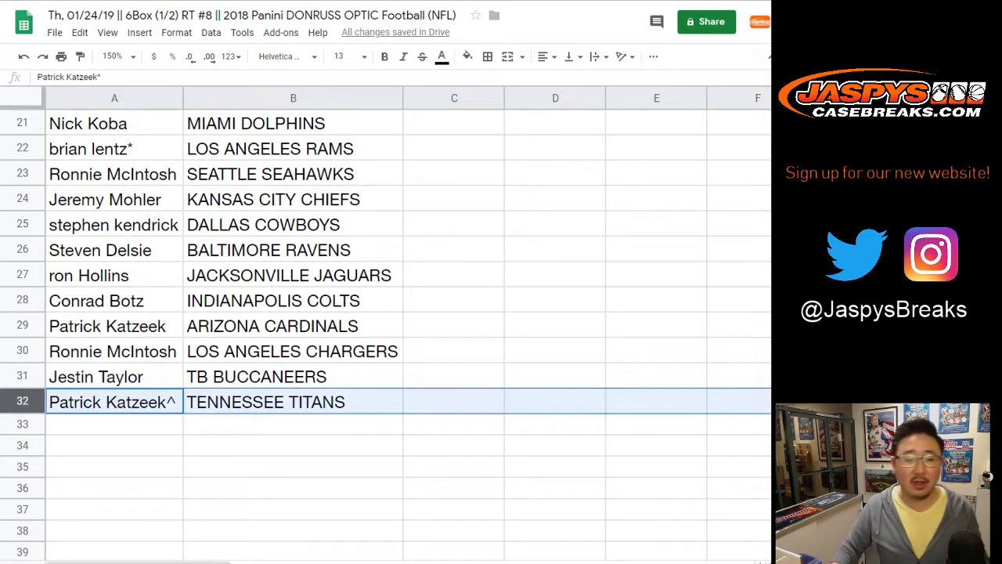
Set the sheet's zoom to 85%.
scroll(292, 313, "up", 7)
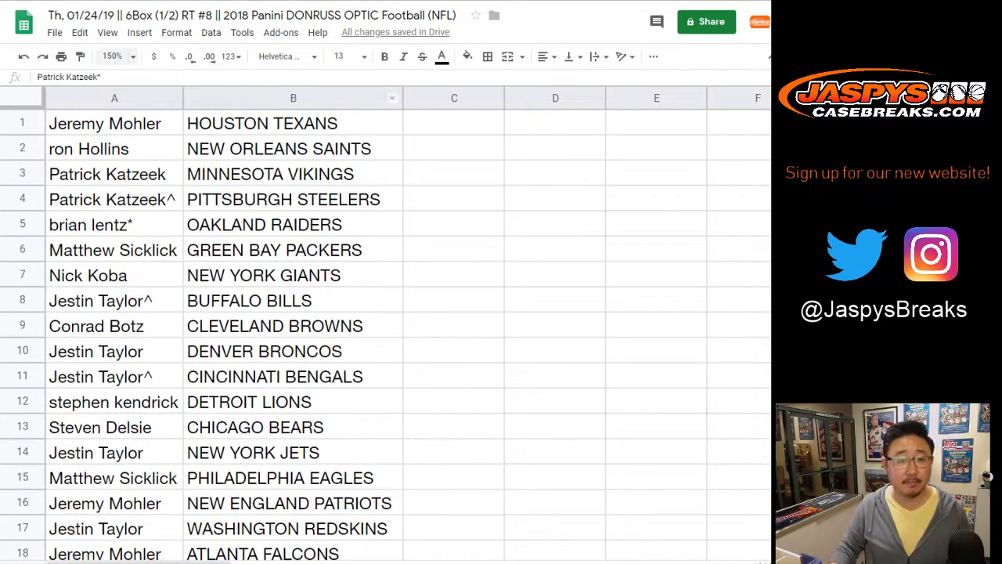
left_click(131, 56)
type("85")
key("Return")
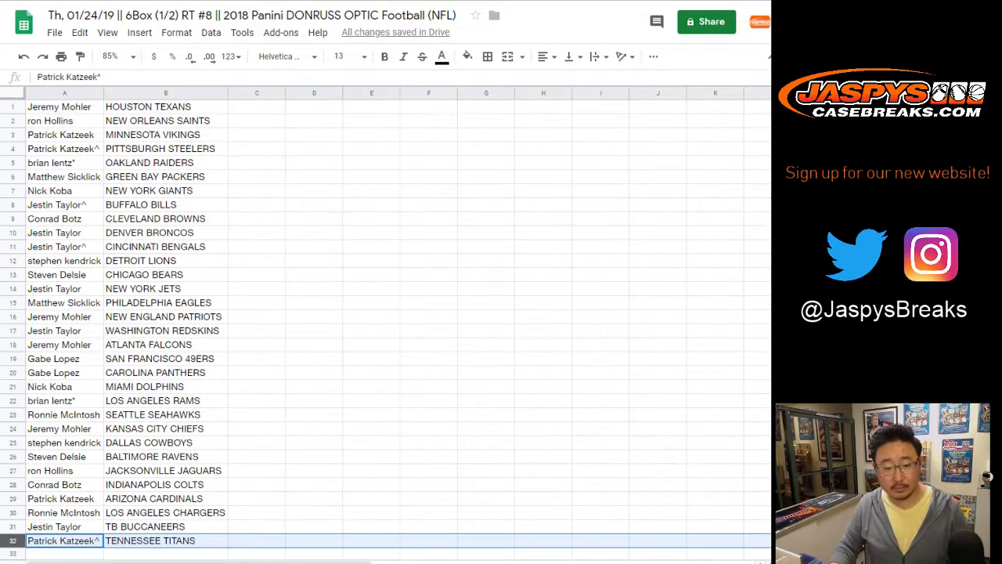
Sort the sheet by the team names in column B from A to Z.
left_click(166, 94)
left_click(211, 33)
left_click(270, 56)
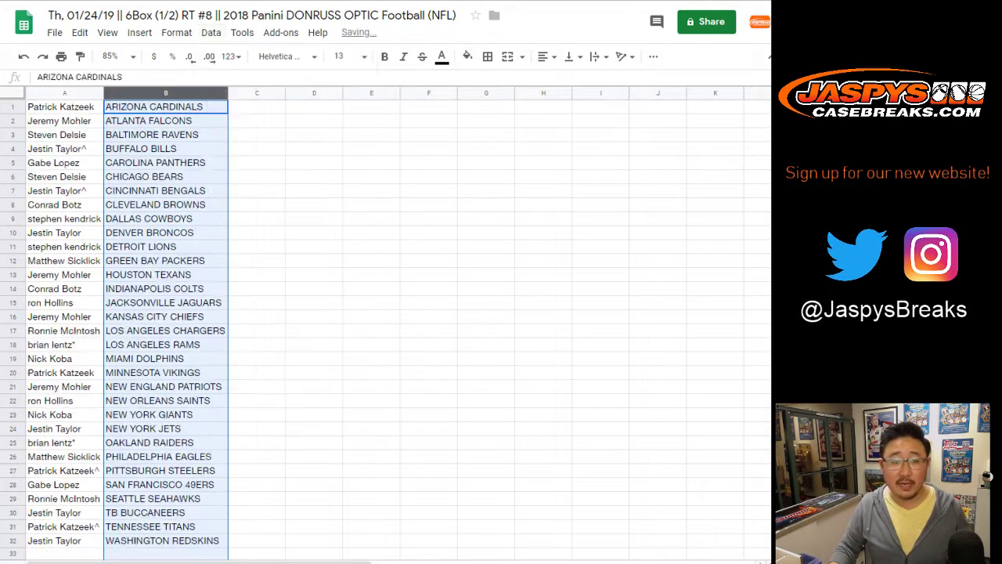
Apply borders to all cells of the pairings table, A1 to B32.
left_click(64, 120)
left_click(65, 107)
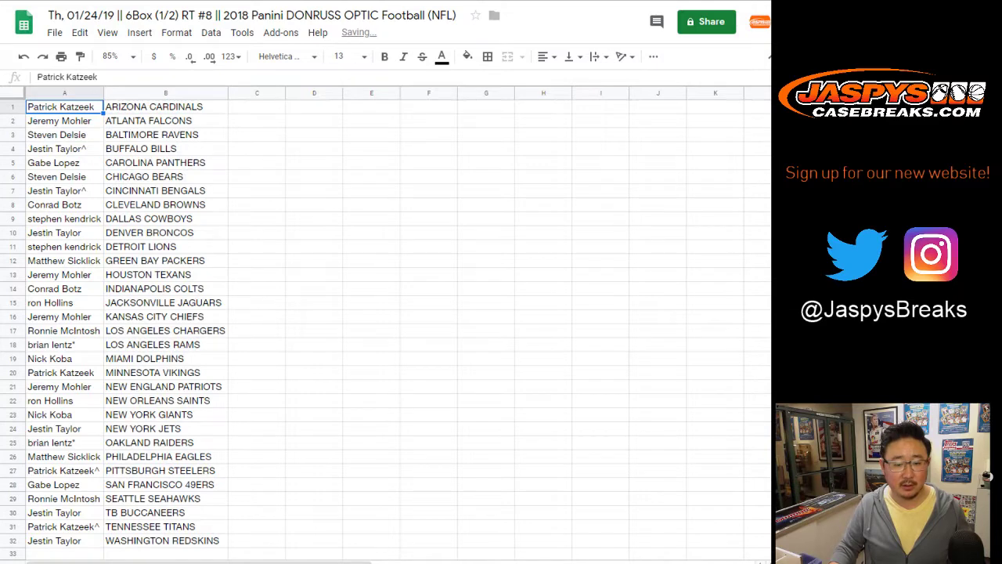
key("ctrl+a")
left_click(488, 56)
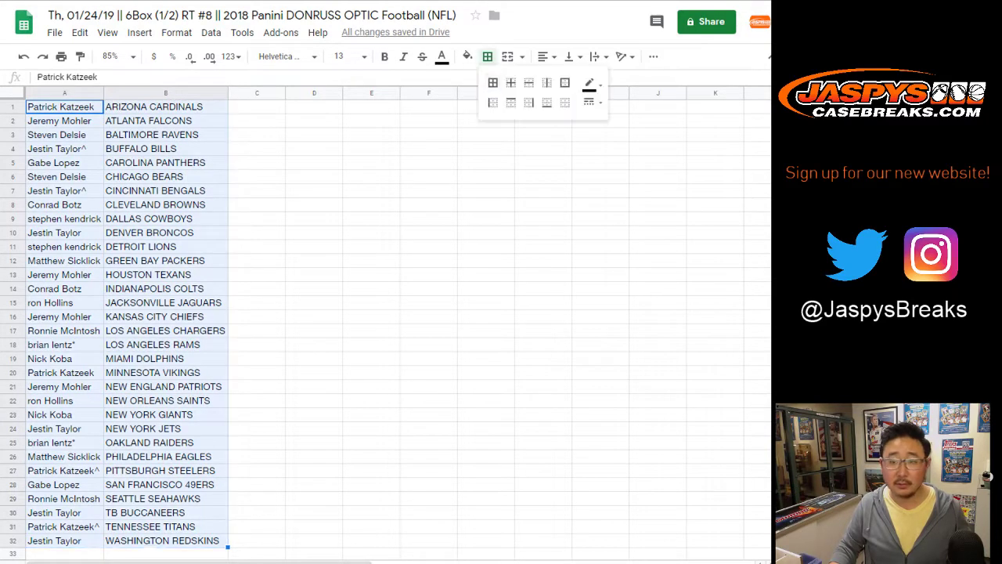
left_click(492, 82)
Center the text horizontally in both columns of the pairings table and deselect the table.
left_click(543, 56)
left_click(562, 82)
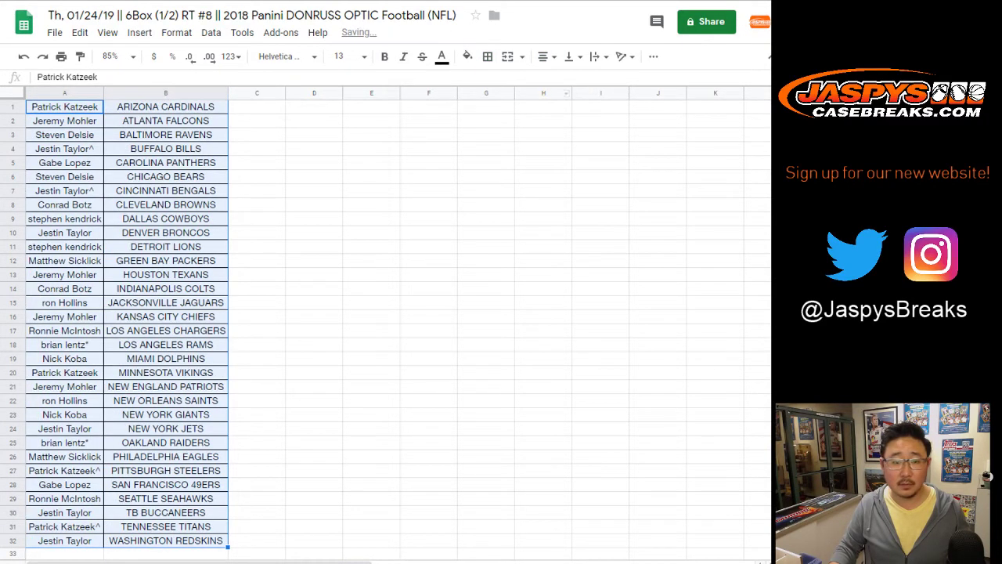
left_click(256, 108)
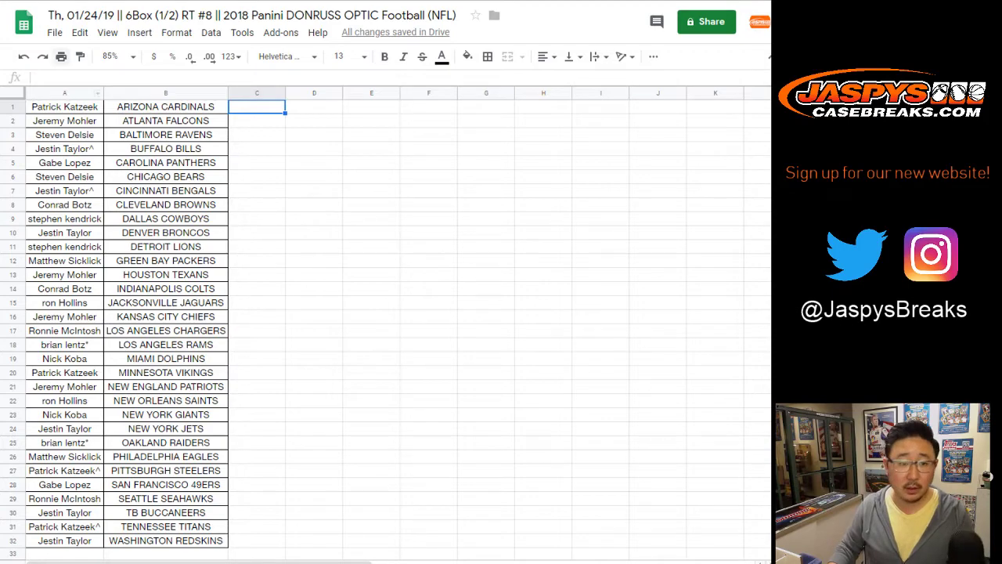
Print one copy of all pages of the current sheet with the existing page settings.
left_click(61, 56)
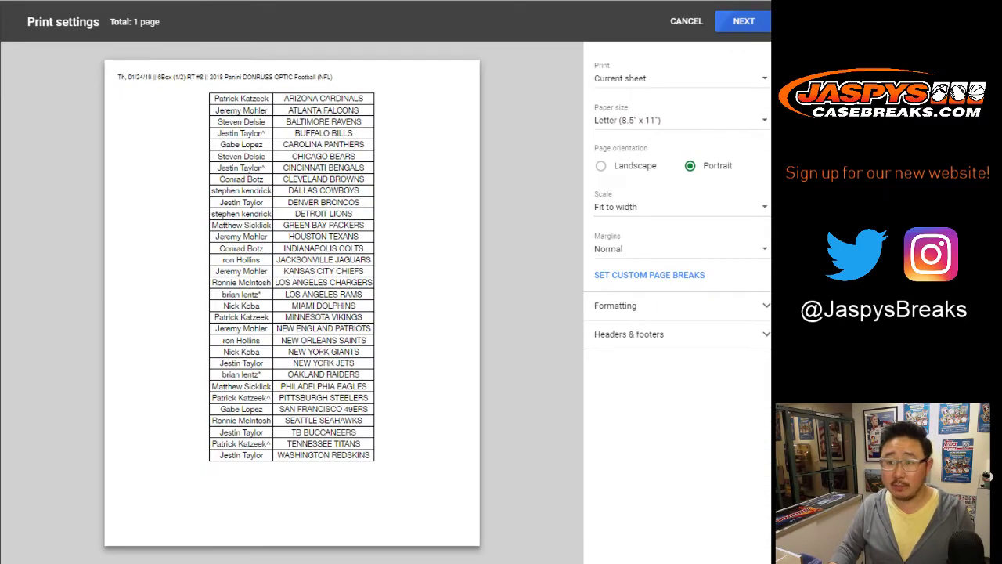
left_click(743, 22)
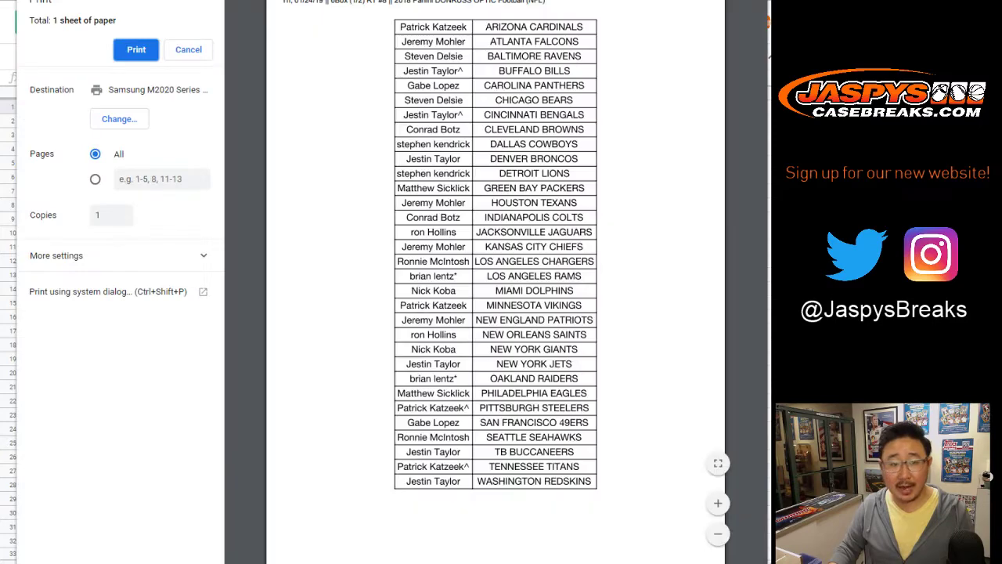
left_click(136, 50)
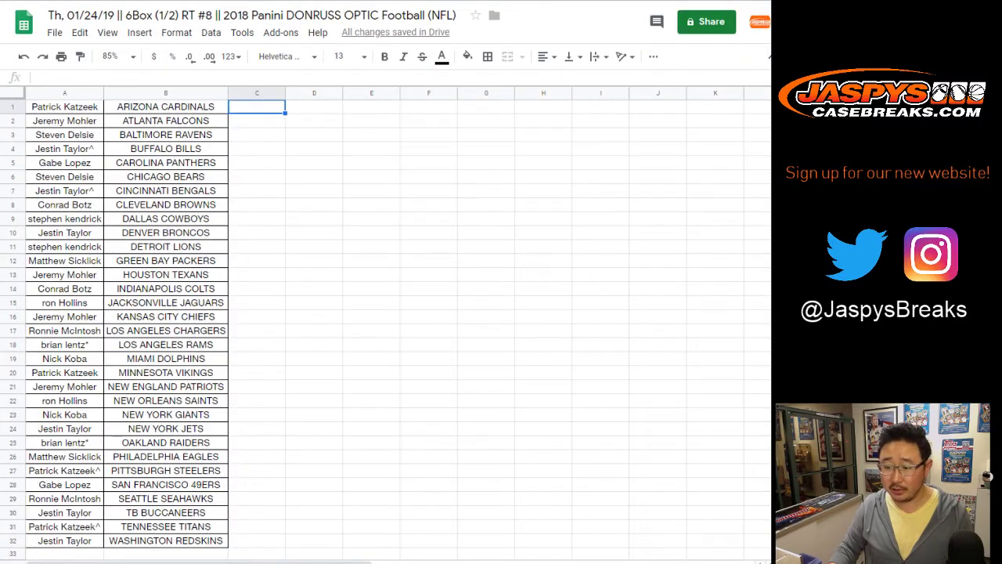